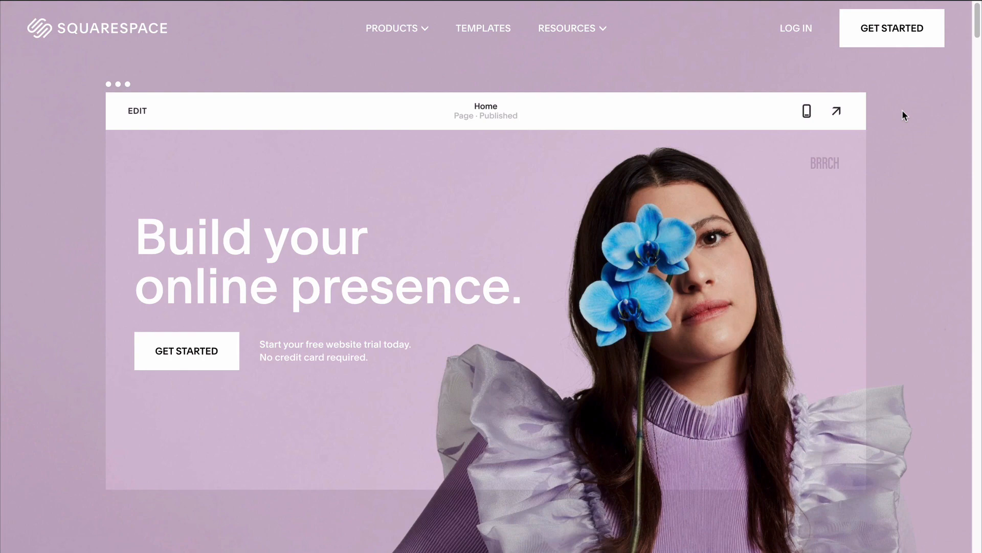
Start a new website from the Bergen template in the template gallery.
{"action": "left_click", "coordinate": [892, 39]}
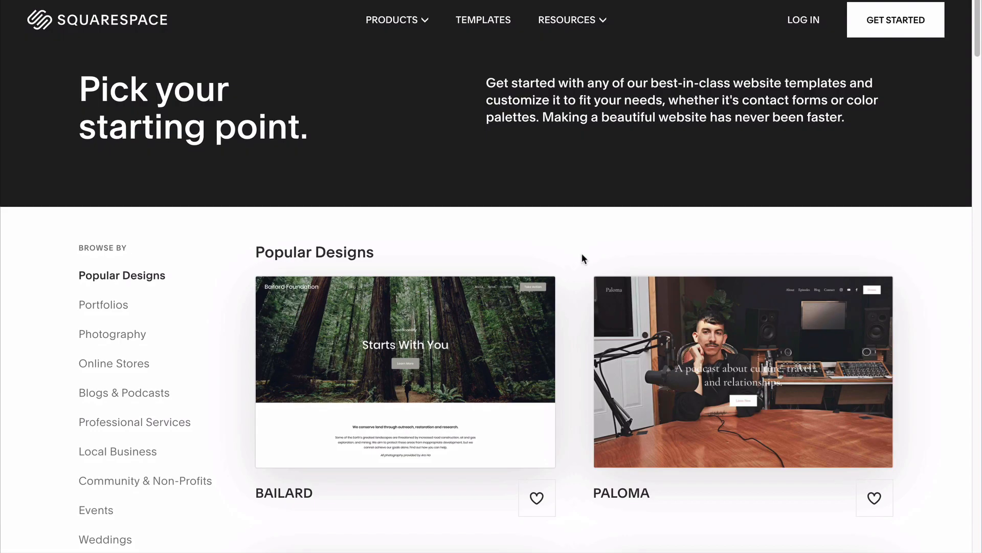
{"action": "mouse_move", "coordinate": [478, 365]}
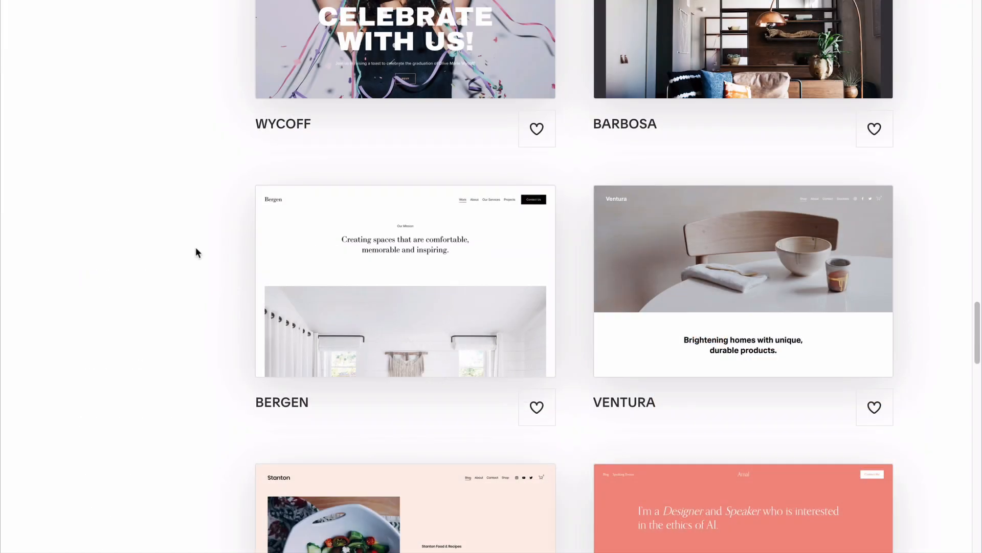
{"action": "mouse_move", "coordinate": [298, 254]}
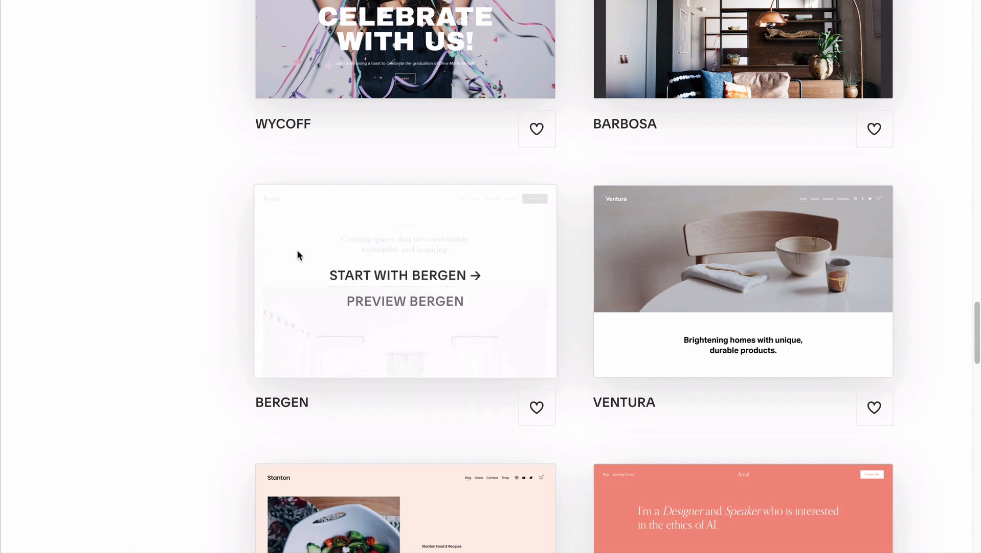
{"action": "left_click", "coordinate": [349, 277]}
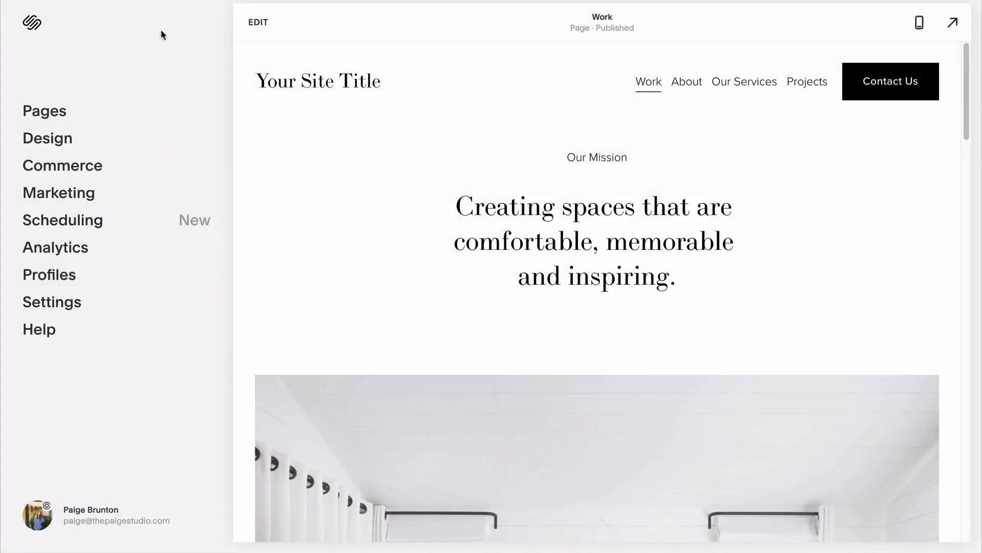
Add a blank page to the site's Not Linked section.
{"action": "left_click", "coordinate": [61, 114]}
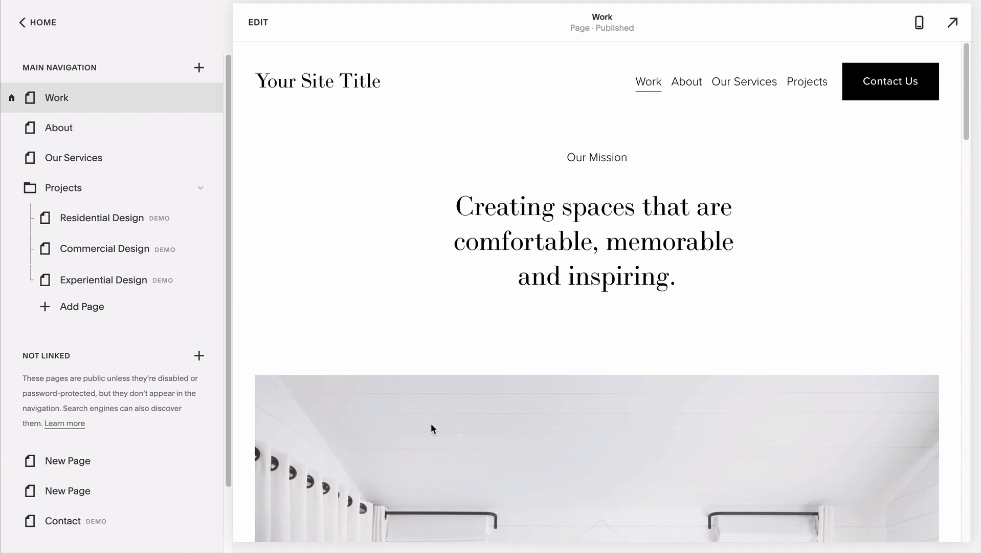
{"action": "scroll", "coordinate": [431, 425], "scroll_direction": "down", "scroll_amount": 5}
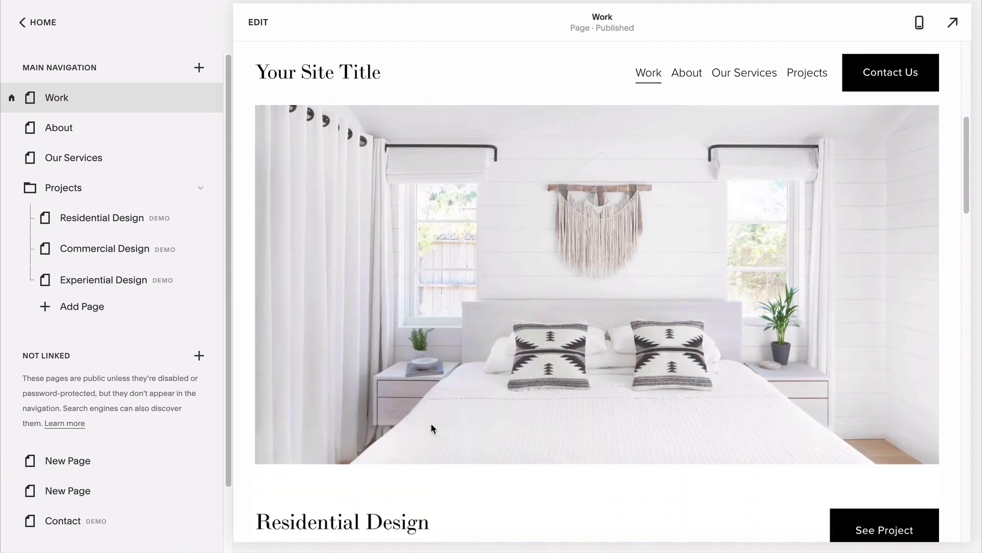
{"action": "scroll", "coordinate": [431, 424], "scroll_direction": "down", "scroll_amount": 3}
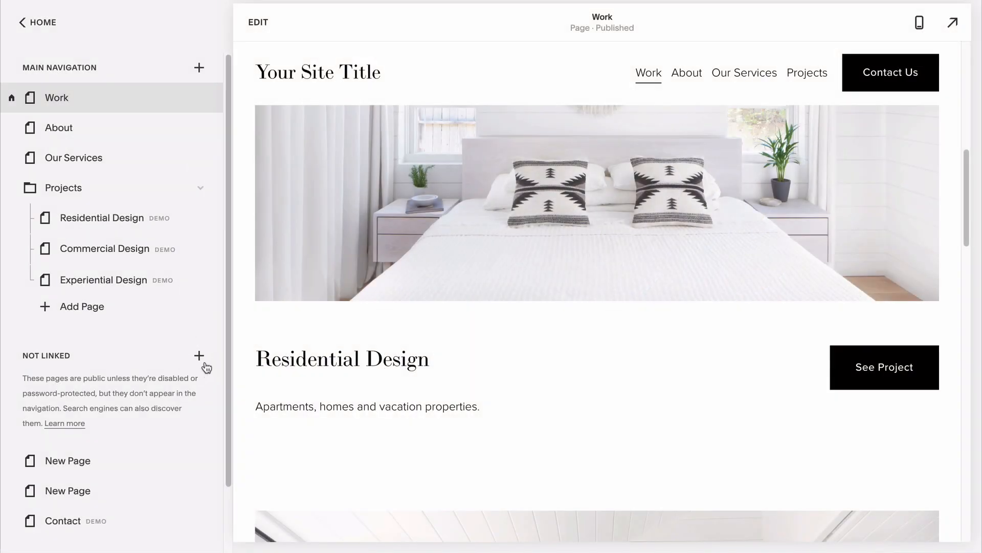
{"action": "left_click", "coordinate": [199, 355]}
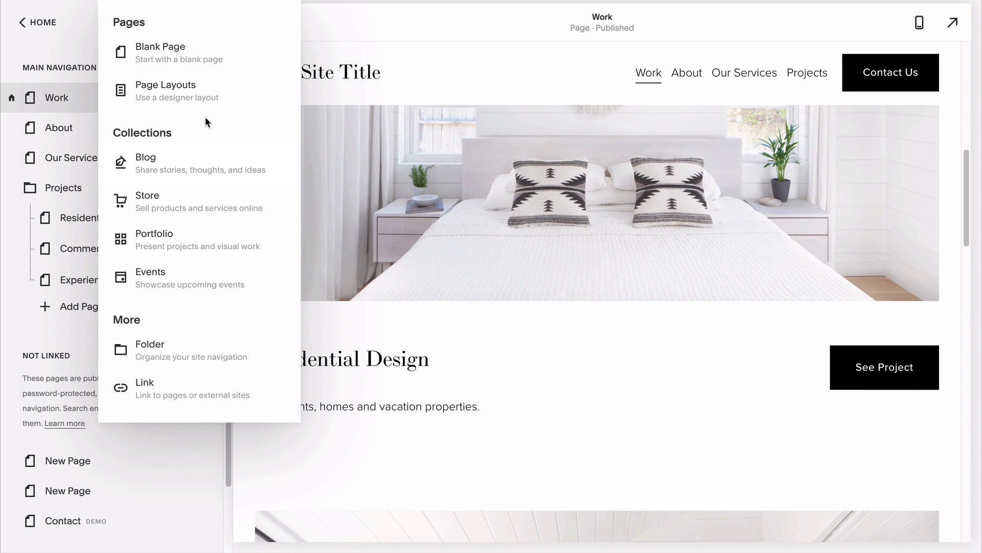
{"action": "left_click", "coordinate": [205, 61]}
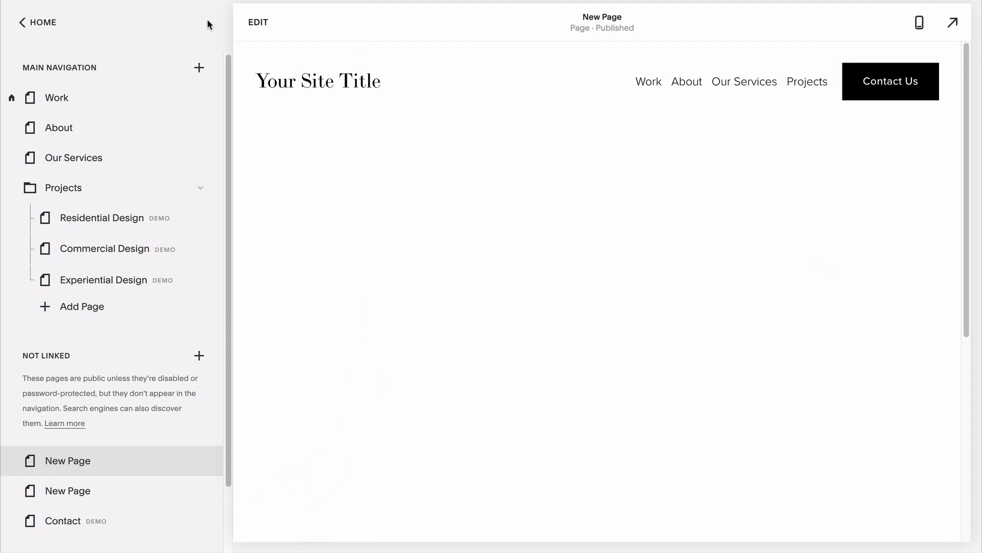
Put the new page into edit mode and insert a Spacer block above the text block in its lower section.
{"action": "left_click", "coordinate": [258, 28]}
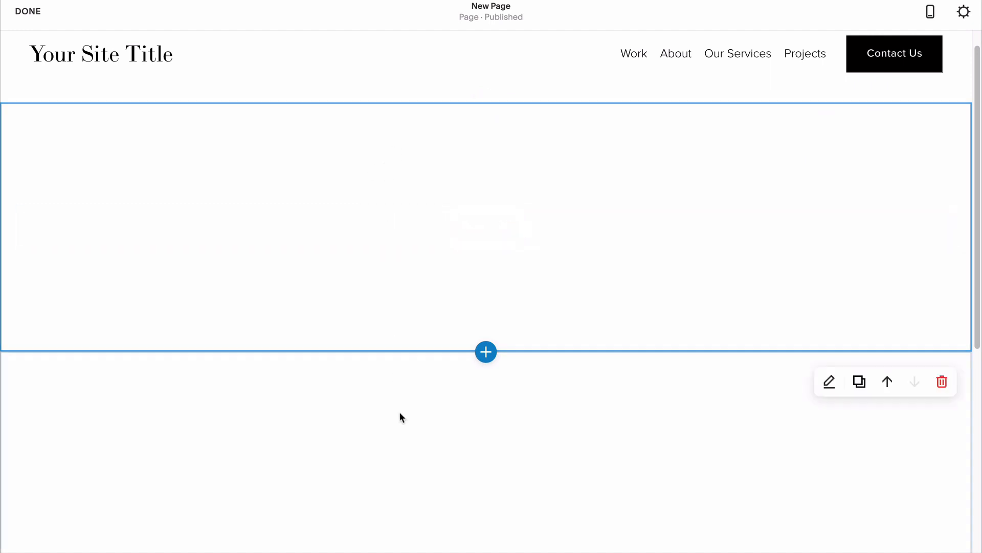
{"action": "scroll", "coordinate": [400, 422], "scroll_direction": "down", "scroll_amount": 1}
{"action": "scroll", "coordinate": [401, 420], "scroll_direction": "down", "scroll_amount": 5}
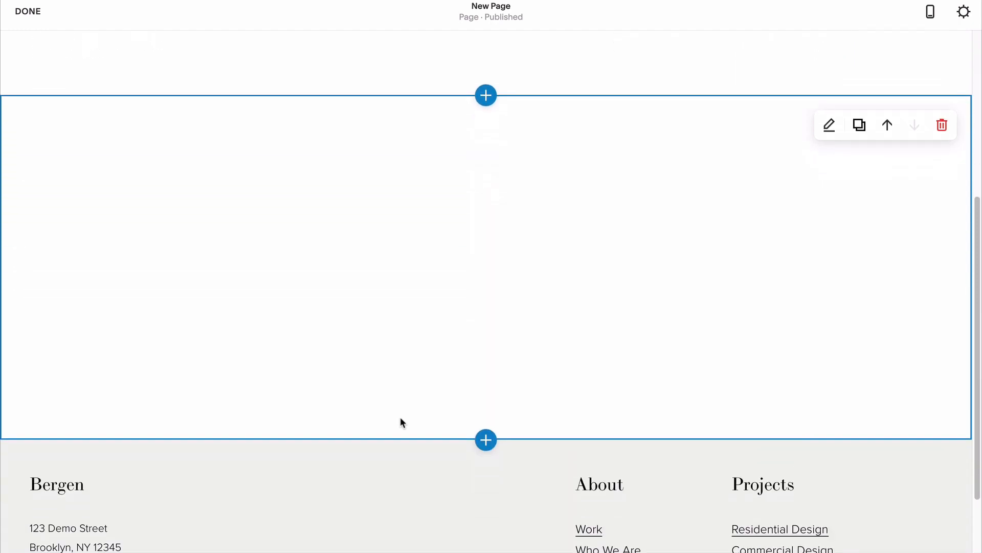
{"action": "scroll", "coordinate": [401, 420], "scroll_direction": "up", "scroll_amount": 1}
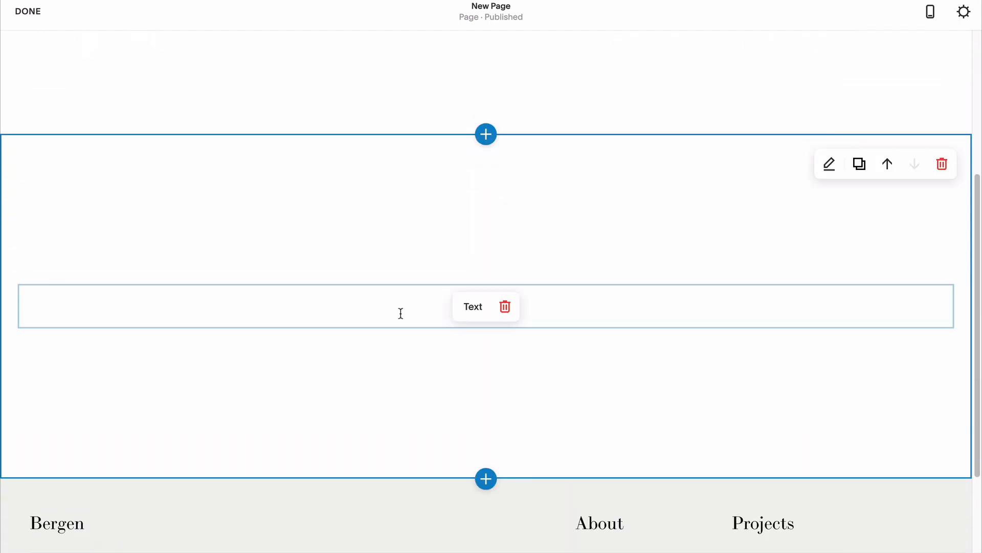
{"action": "left_click", "coordinate": [20, 285]}
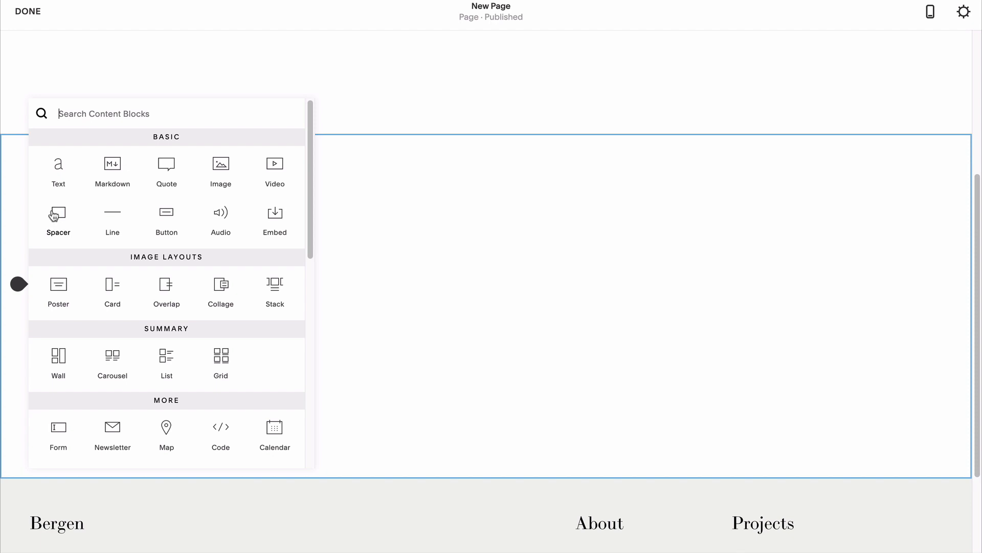
{"action": "left_click", "coordinate": [54, 215]}
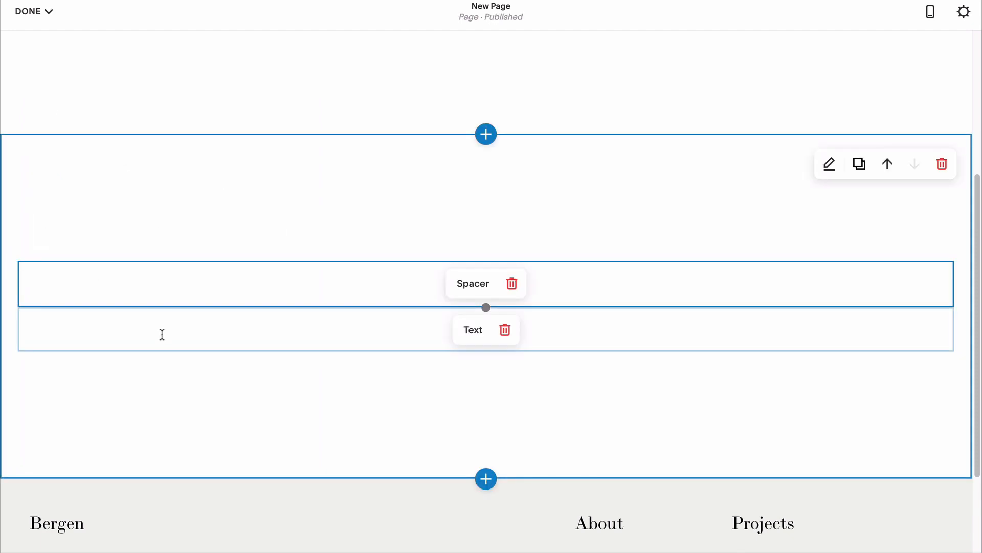
{"action": "left_click_drag", "start_coordinate": [42, 280], "coordinate": [28, 317]}
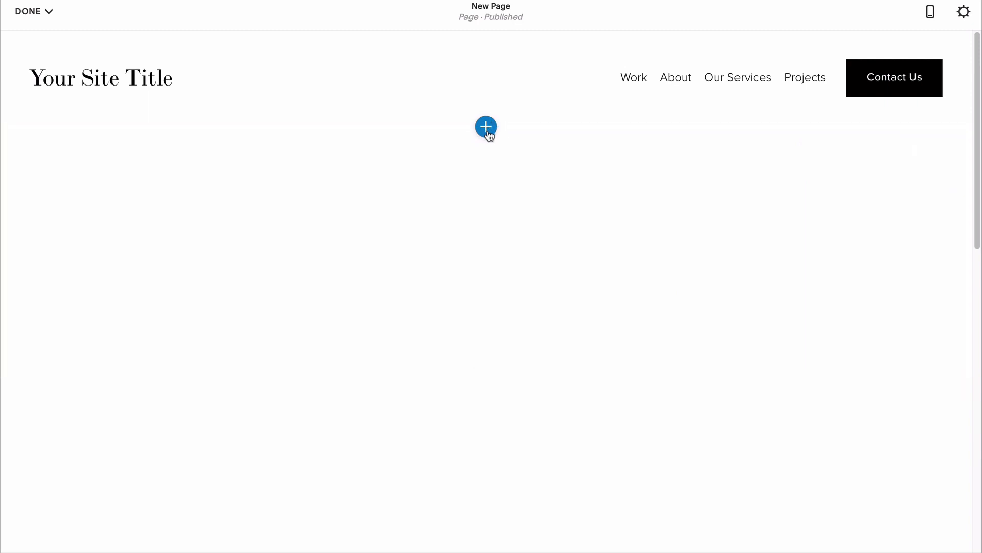
Add a Text block to the page's first section reading "Hey there! This is a text block!".
{"action": "mouse_move", "coordinate": [662, 216]}
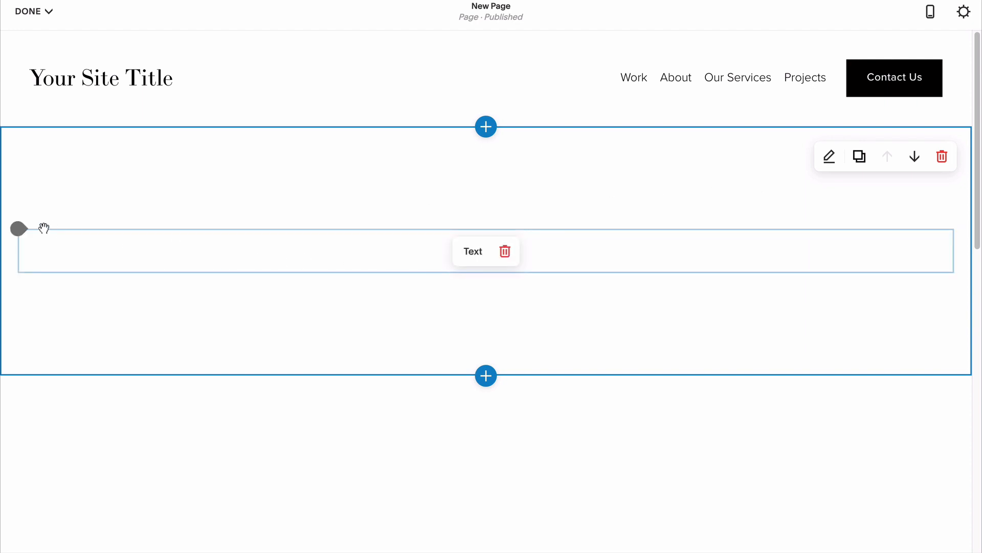
{"action": "left_click", "coordinate": [19, 228]}
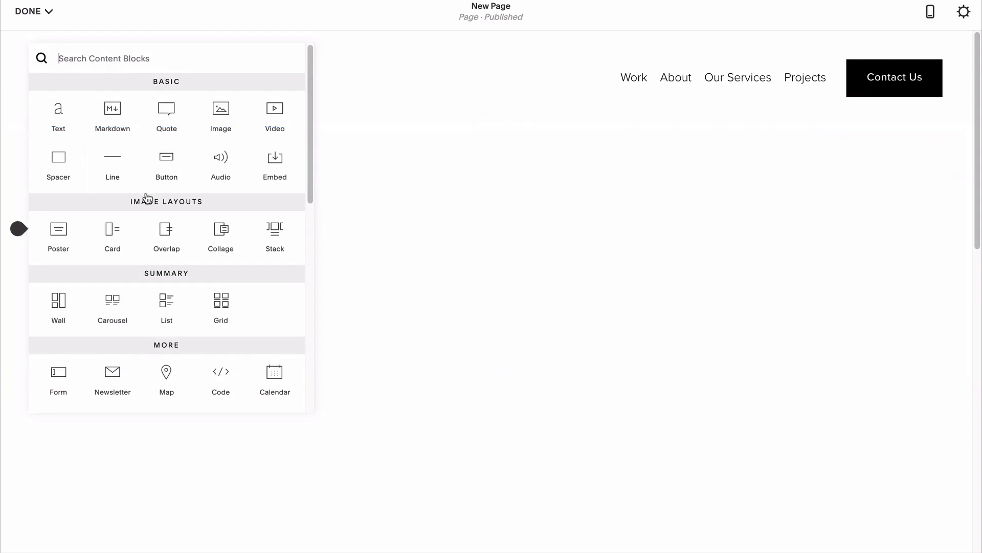
{"action": "scroll", "coordinate": [146, 213], "scroll_direction": "down", "scroll_amount": 3}
{"action": "scroll", "coordinate": [146, 210], "scroll_direction": "down", "scroll_amount": 5}
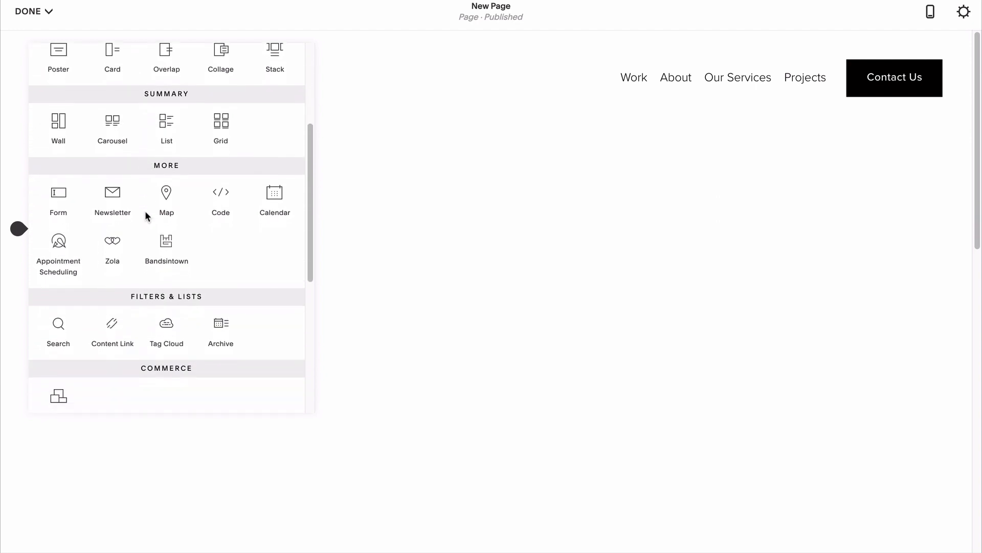
{"action": "scroll", "coordinate": [145, 210], "scroll_direction": "up", "scroll_amount": 8}
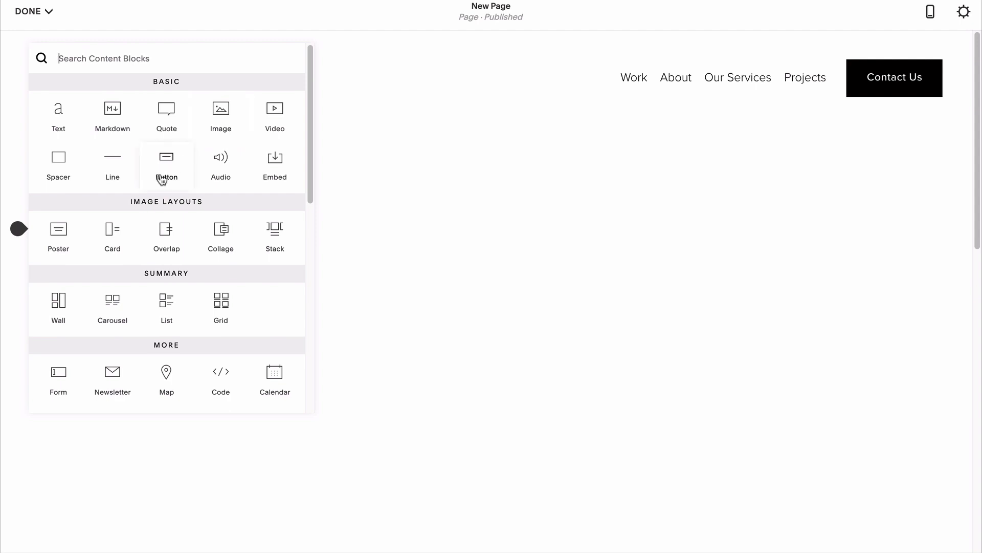
{"action": "left_click", "coordinate": [58, 113]}
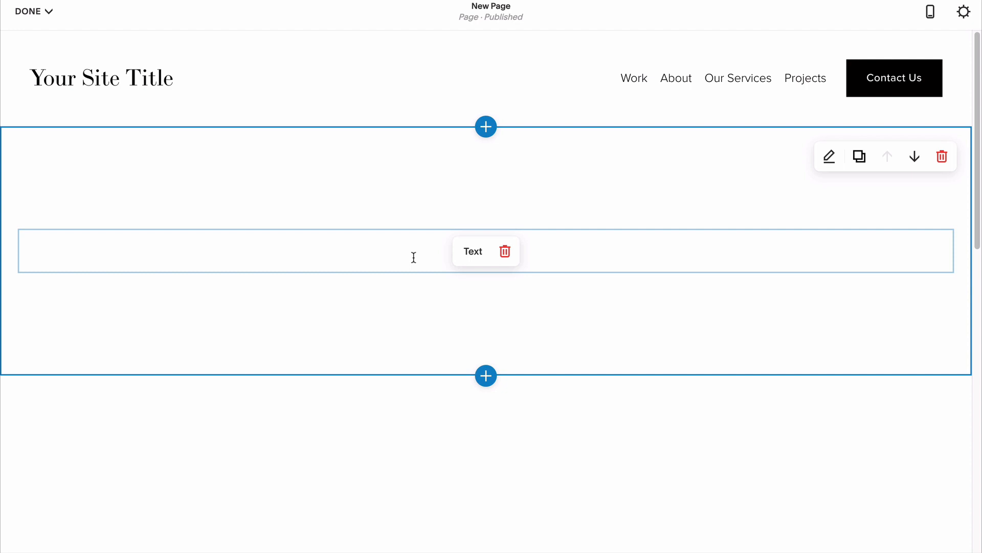
{"action": "left_click", "coordinate": [408, 254]}
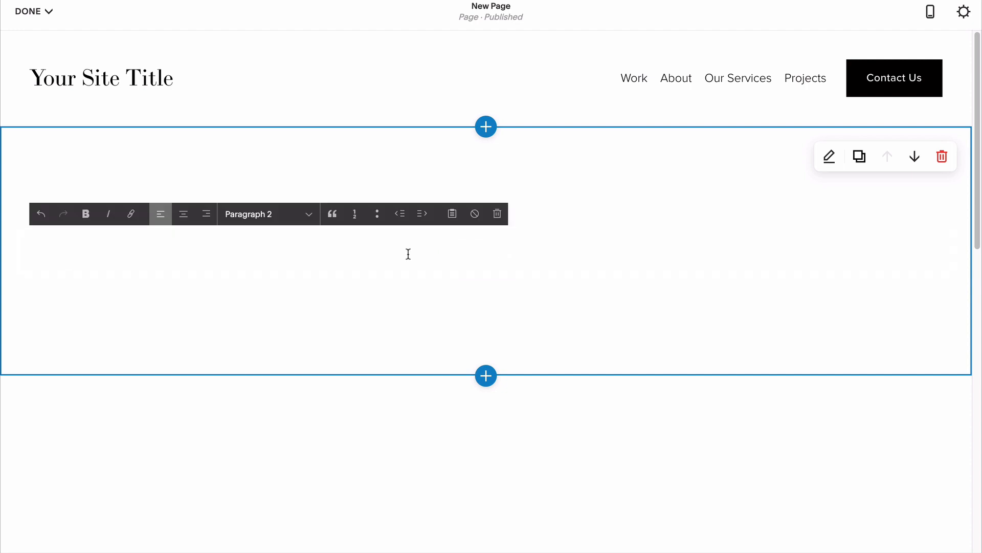
{"action": "type", "text": "Hey there! This is a text block!"}
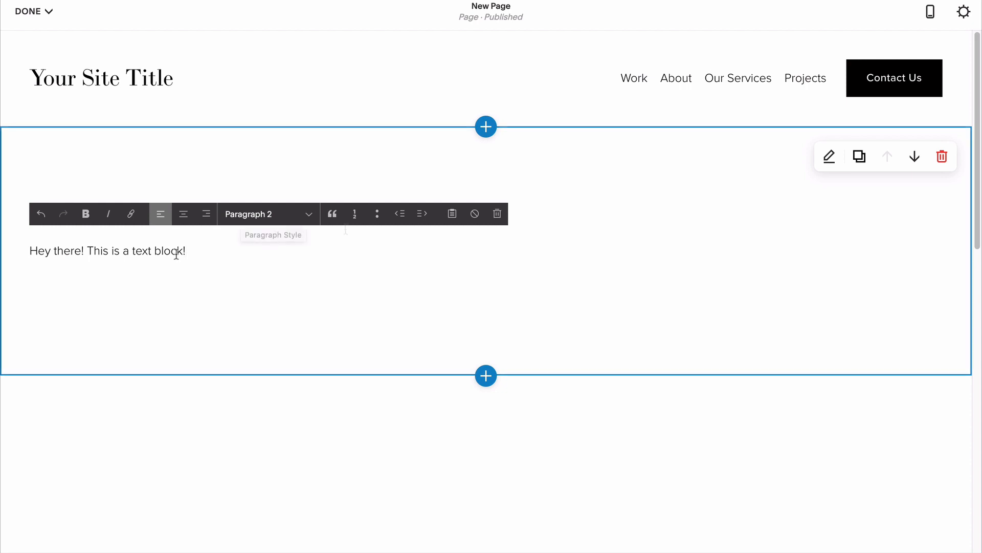
Format the text block's sentence as bold, italic, centred Heading 3.
{"action": "left_click_drag", "start_coordinate": [186, 250], "coordinate": [30, 250]}
{"action": "left_click", "coordinate": [88, 214]}
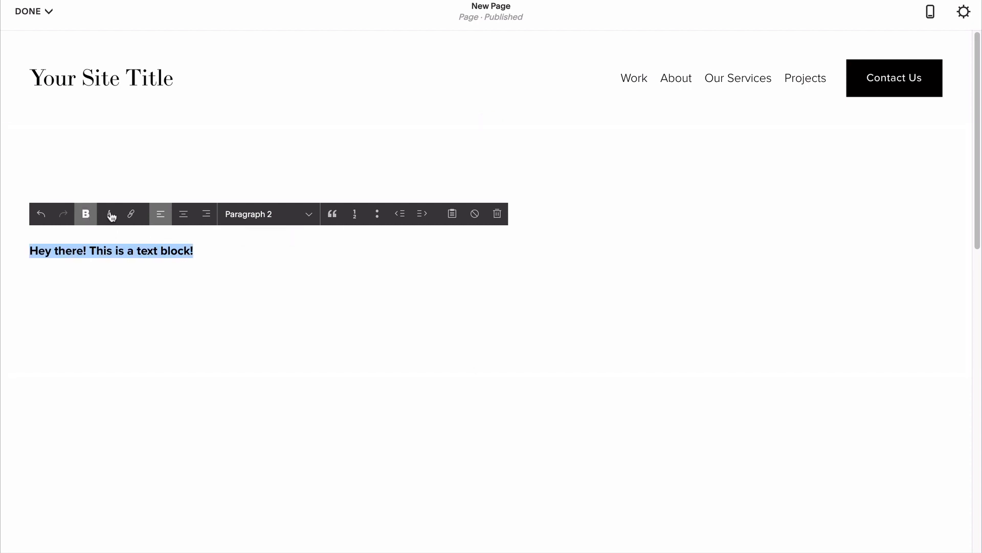
{"action": "left_click", "coordinate": [109, 214]}
{"action": "left_click", "coordinate": [188, 219]}
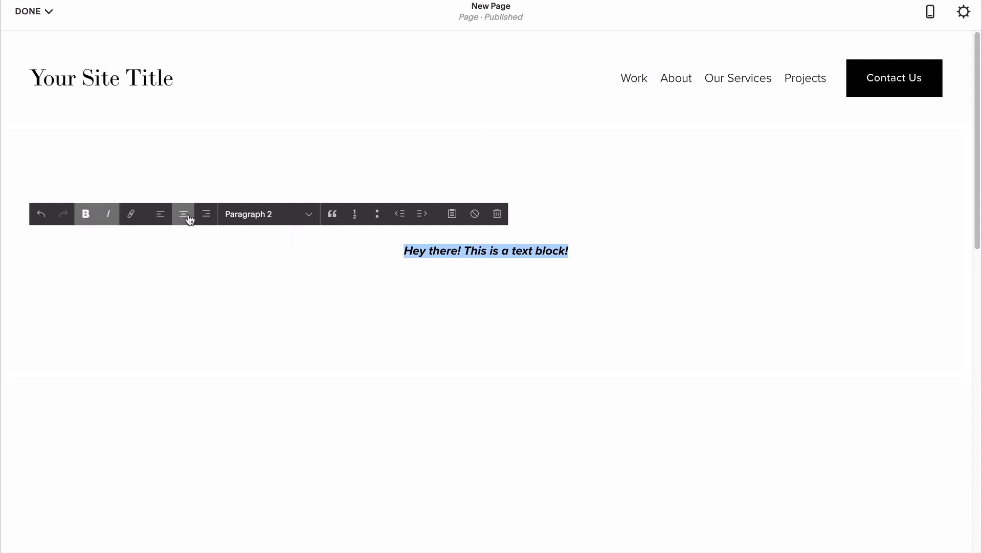
{"action": "left_click", "coordinate": [242, 217]}
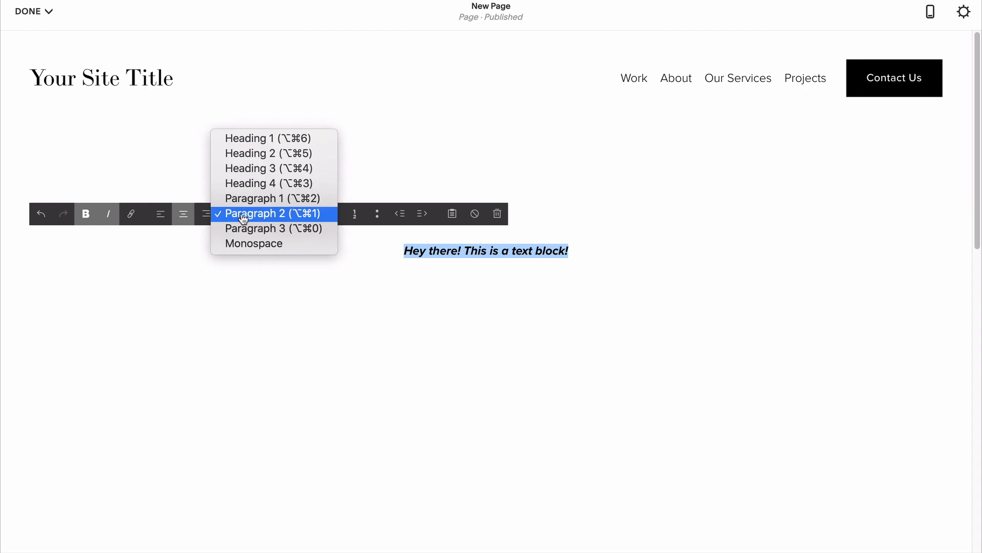
{"action": "left_click", "coordinate": [254, 168]}
{"action": "left_click", "coordinate": [599, 351]}
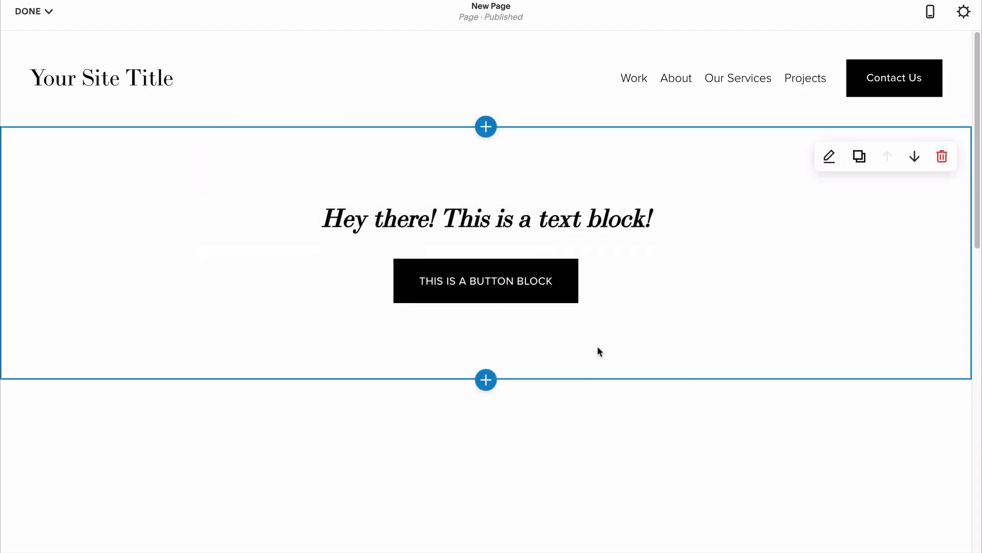
Set the size of the button block below the heading to Large and open its alignment options.
{"action": "mouse_move", "coordinate": [558, 286]}
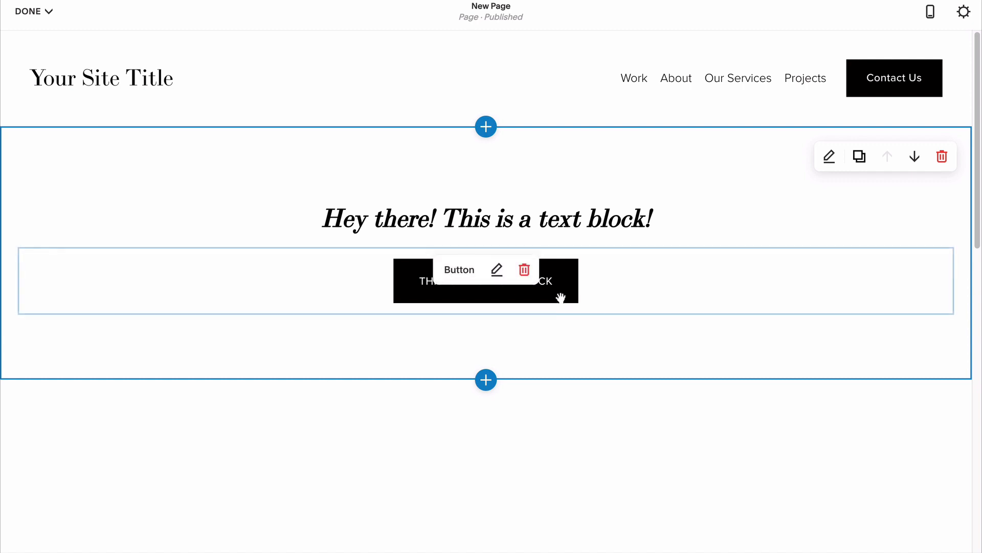
{"action": "left_click", "coordinate": [497, 269]}
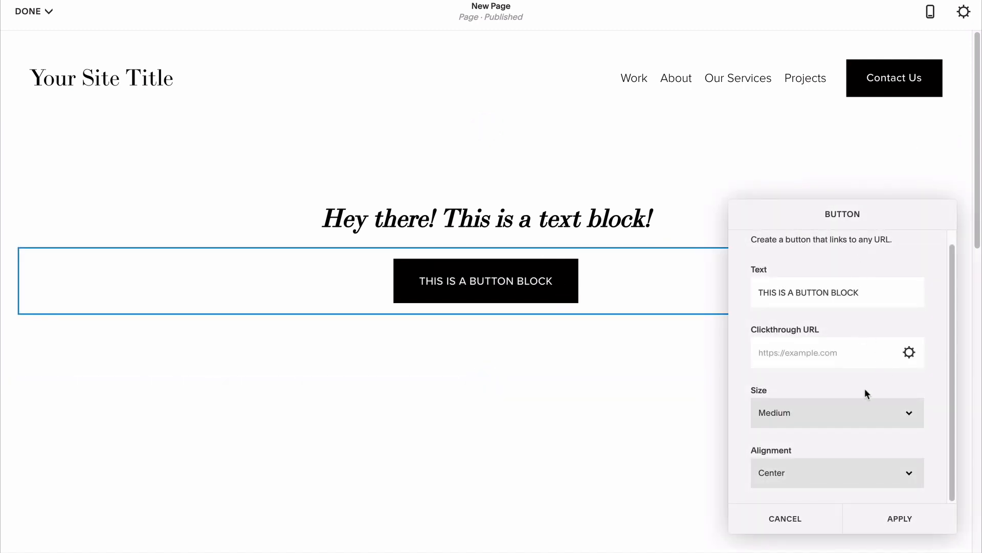
{"action": "left_click", "coordinate": [880, 412]}
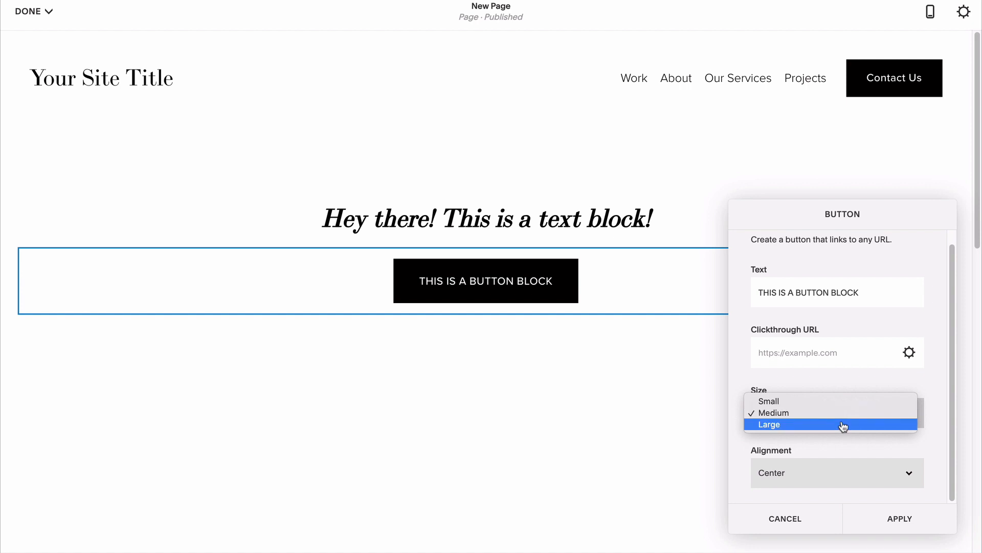
{"action": "left_click", "coordinate": [843, 425]}
{"action": "left_click", "coordinate": [811, 480]}
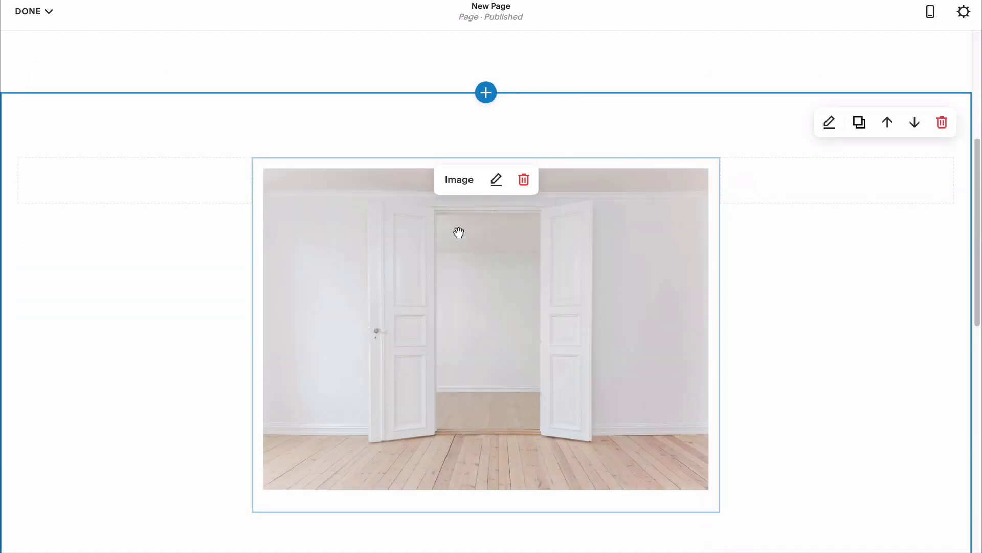
Look through the image block's content and design settings and set its animation to Vertical Clip.
{"action": "left_click", "coordinate": [496, 180]}
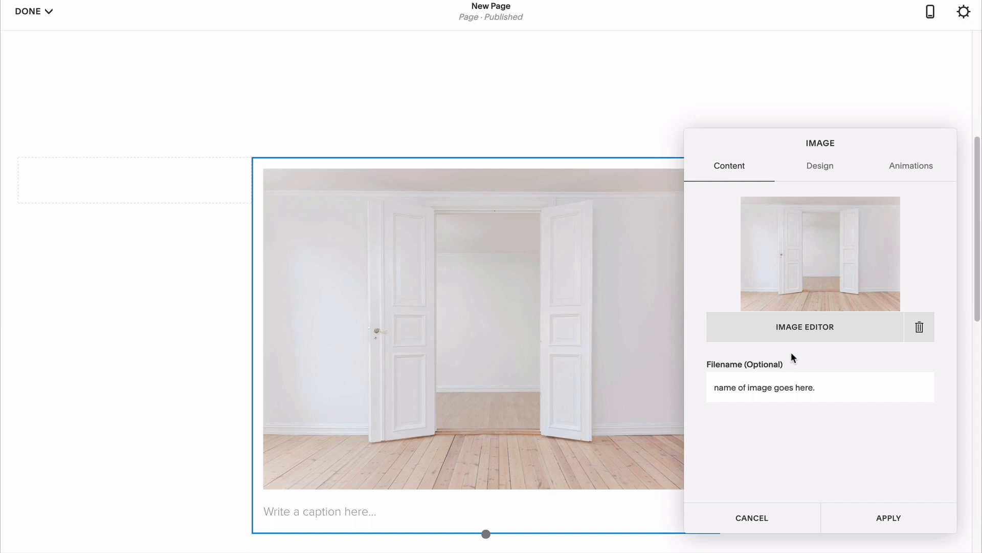
{"action": "left_click", "coordinate": [820, 165]}
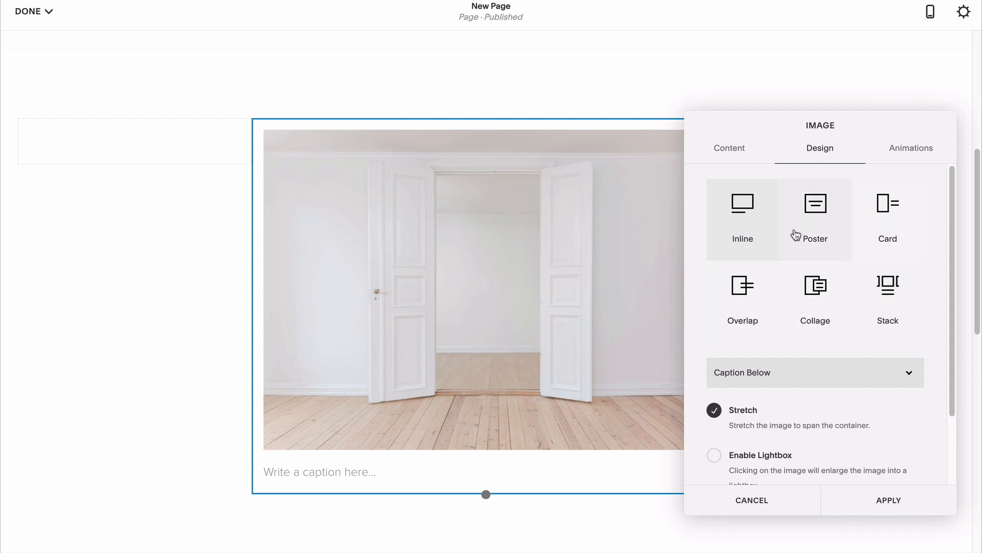
{"action": "scroll", "coordinate": [822, 279], "scroll_direction": "down", "scroll_amount": 2}
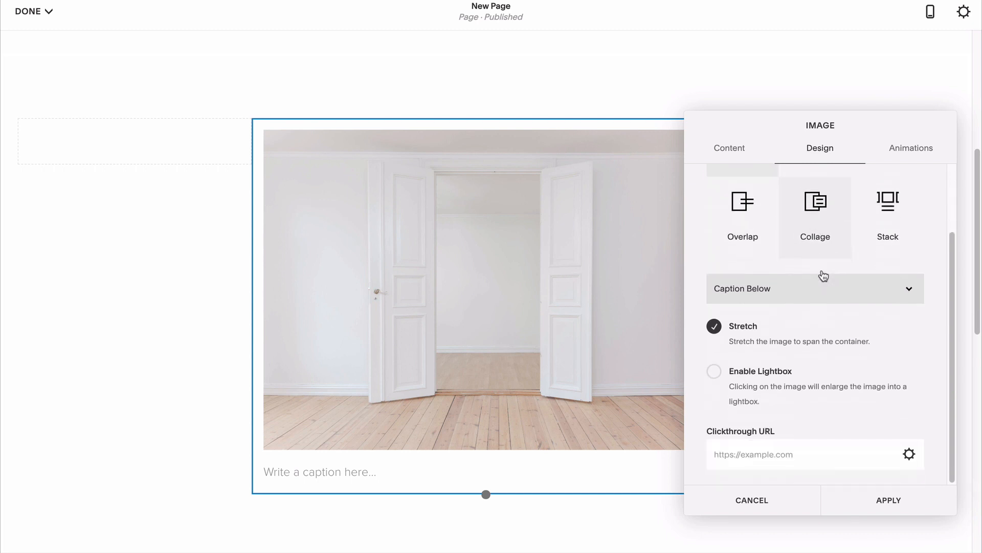
{"action": "left_click", "coordinate": [787, 454]}
{"action": "left_click", "coordinate": [911, 148]}
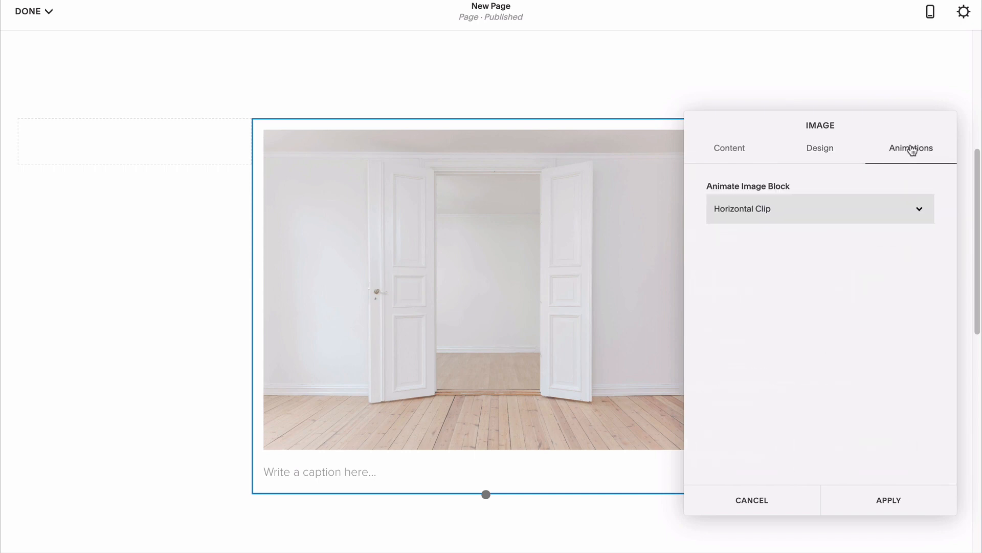
{"action": "left_click", "coordinate": [772, 207]}
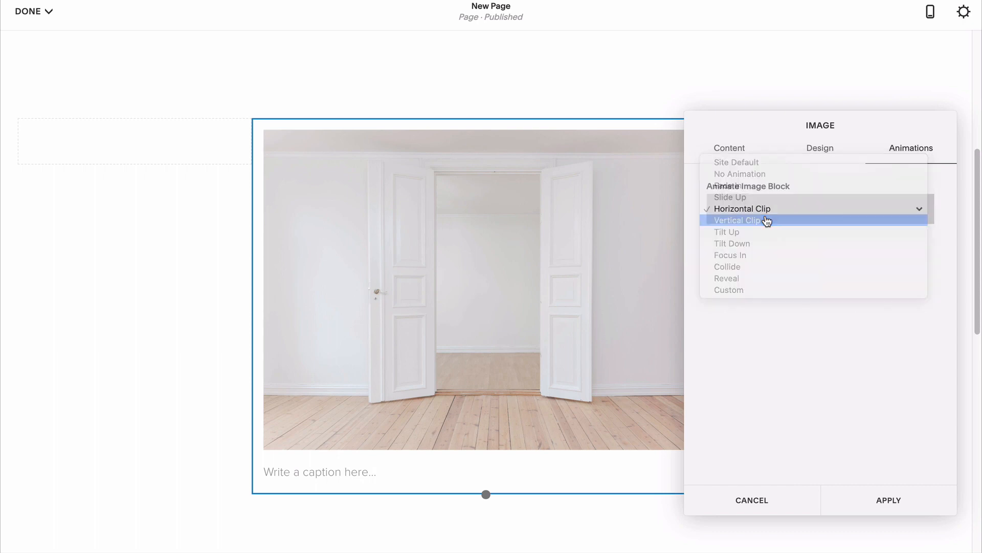
{"action": "left_click", "coordinate": [766, 221]}
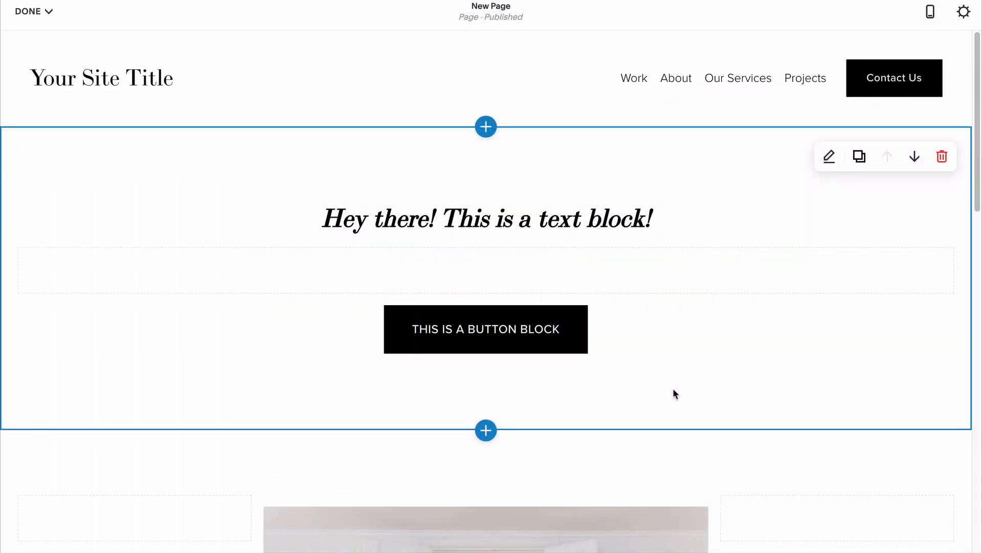
Move the spacer beneath the heading to the left of the text block and insert a second Spacer block in that section.
{"action": "mouse_move", "coordinate": [592, 282]}
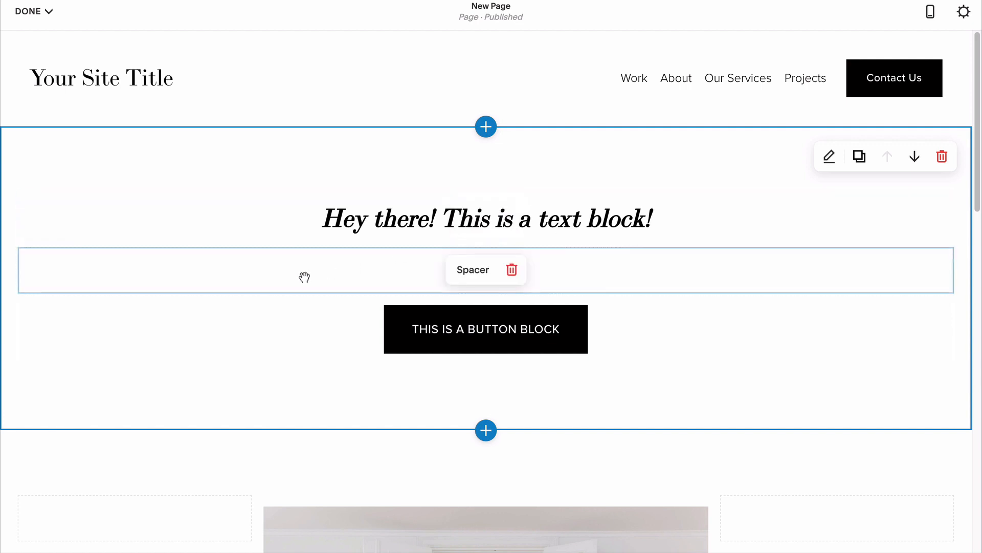
{"action": "left_click_drag", "start_coordinate": [304, 277], "coordinate": [142, 235]}
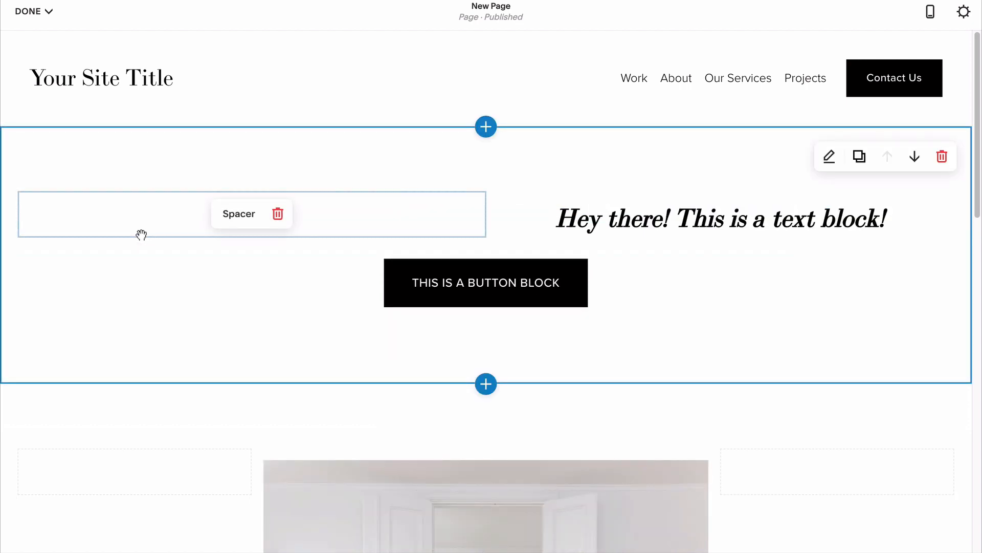
{"action": "left_click", "coordinate": [11, 191]}
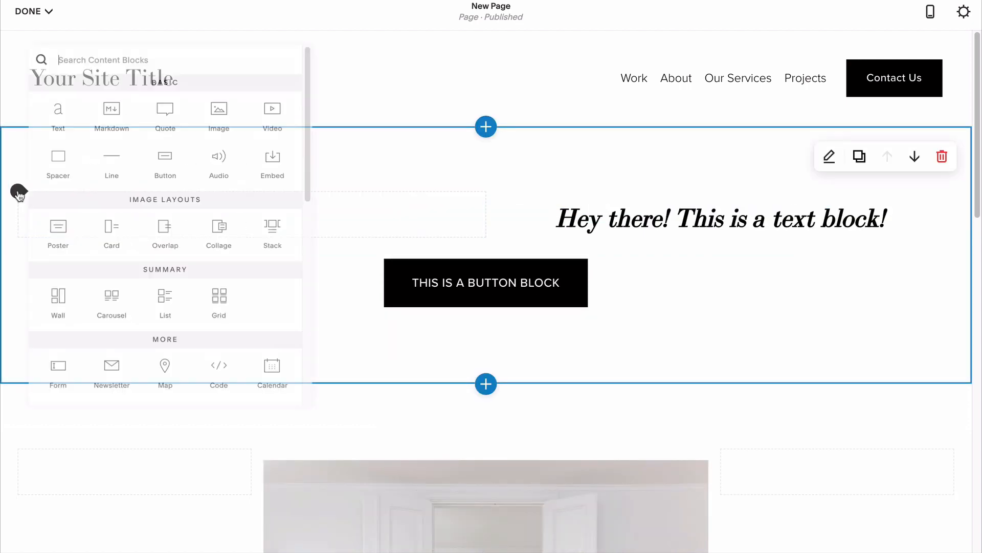
{"action": "left_click", "coordinate": [26, 165]}
Rearrange the section so one spacer sits above the text block and the button block sits beneath the other spacer.
{"action": "left_click_drag", "start_coordinate": [189, 259], "coordinate": [127, 226]}
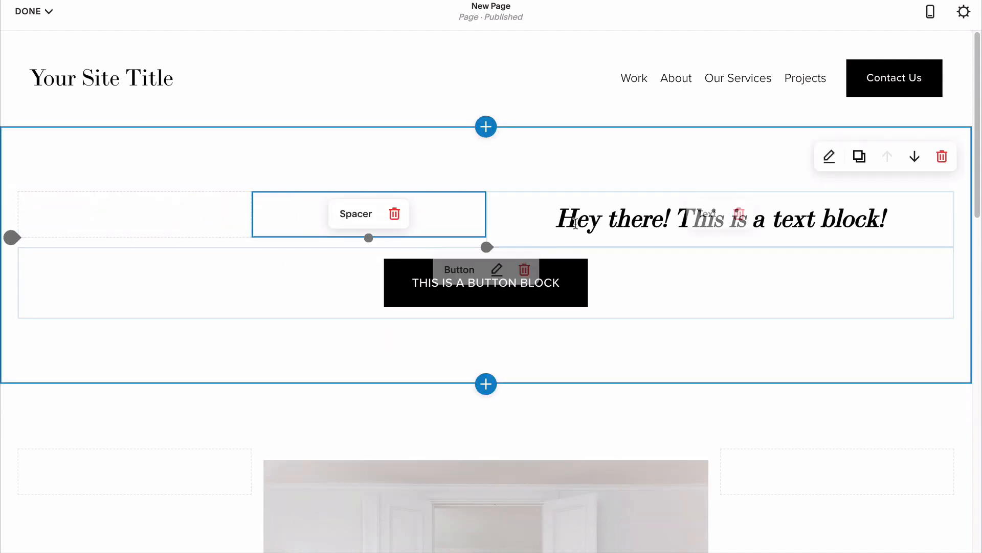
{"action": "left_click_drag", "start_coordinate": [585, 193], "coordinate": [449, 247]}
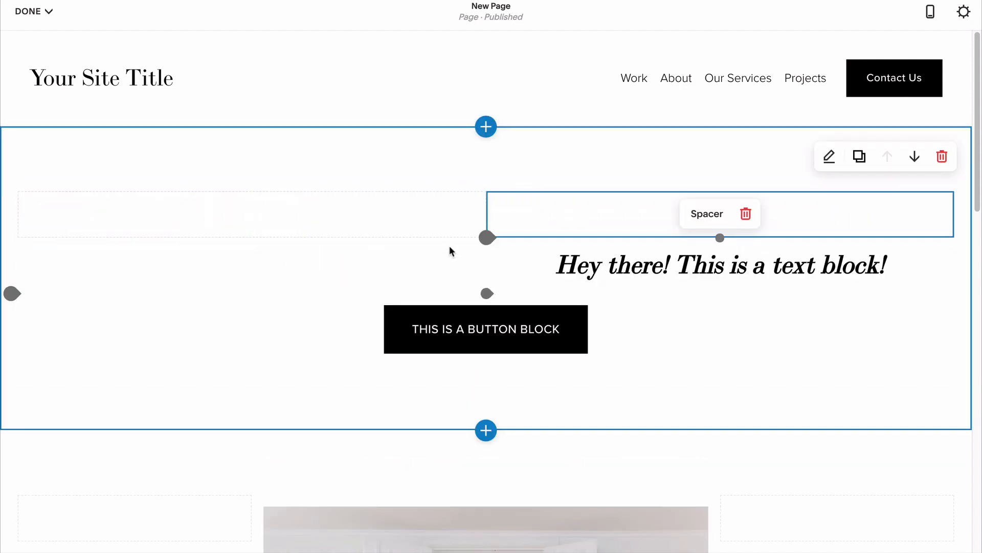
{"action": "left_click_drag", "start_coordinate": [446, 298], "coordinate": [383, 226]}
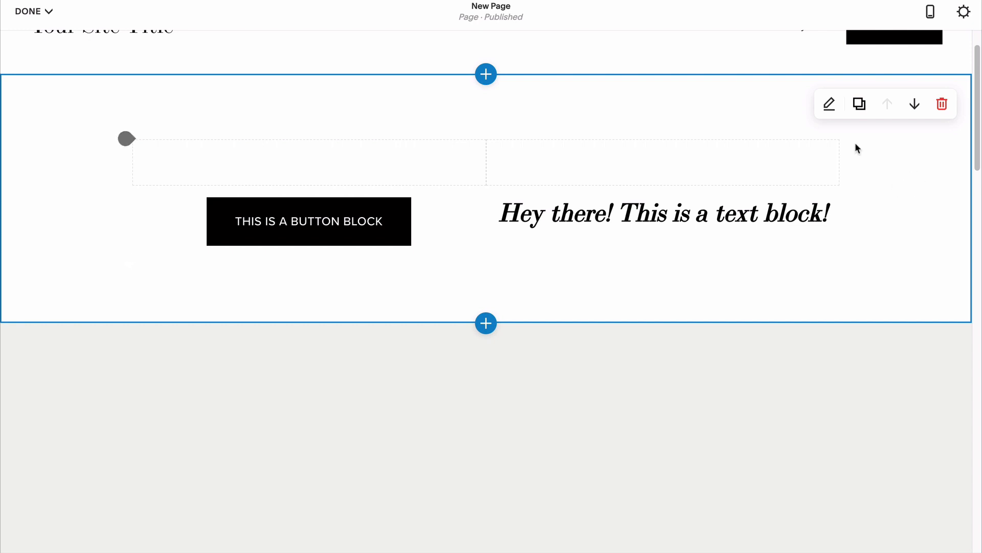
Try section height L and content widths S and L on the first section, returning both settings to M.
{"action": "left_click", "coordinate": [829, 105]}
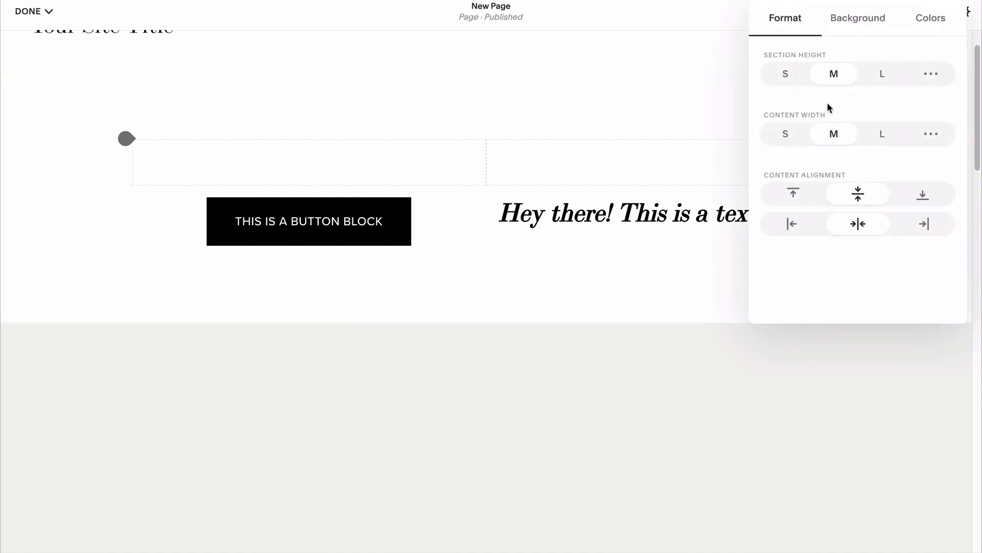
{"action": "left_click", "coordinate": [875, 77]}
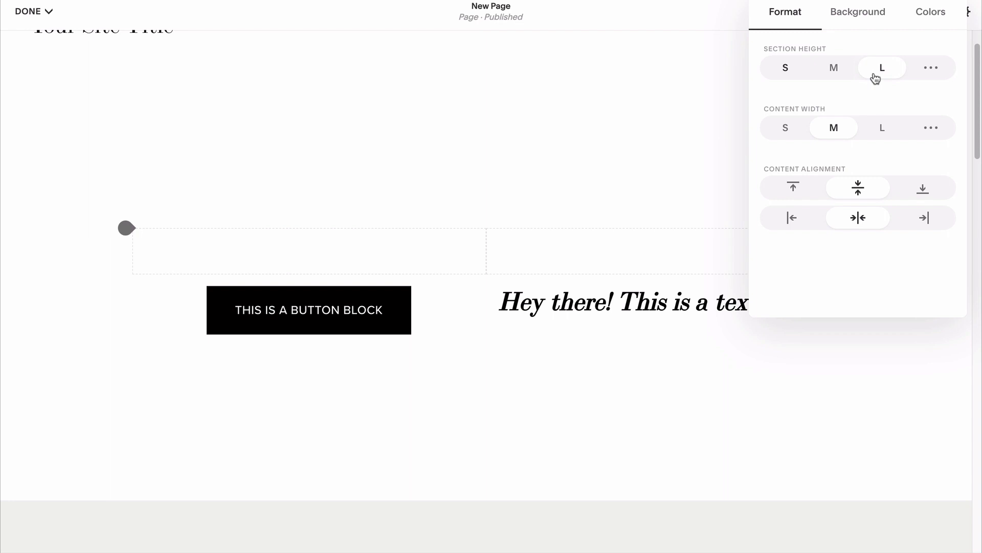
{"action": "left_click", "coordinate": [850, 73]}
{"action": "left_click", "coordinate": [799, 125]}
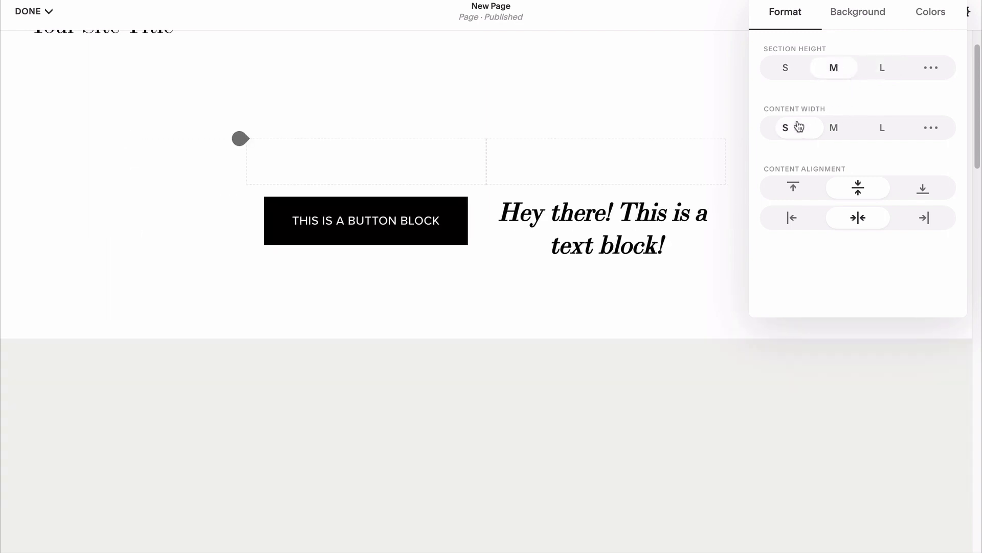
{"action": "left_click", "coordinate": [879, 136]}
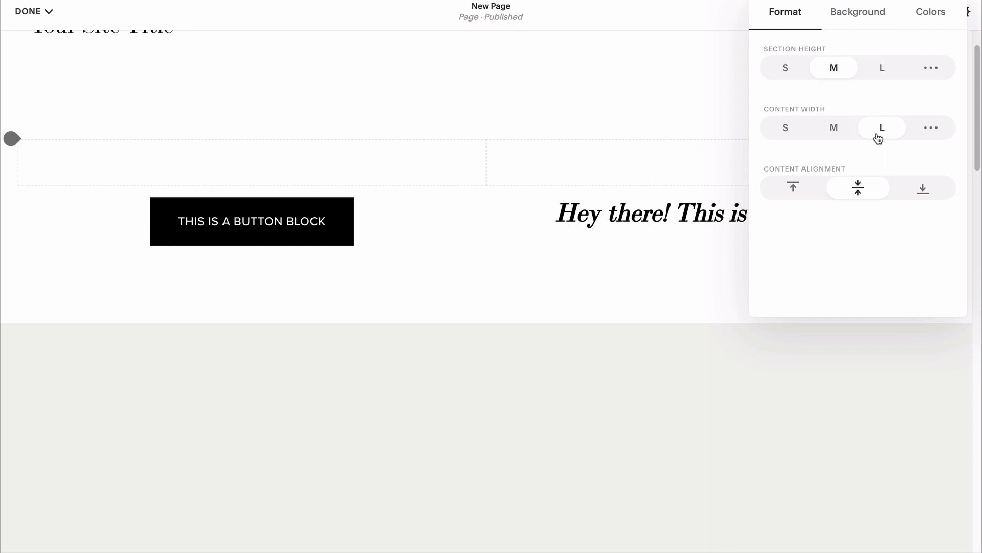
{"action": "left_click", "coordinate": [844, 134]}
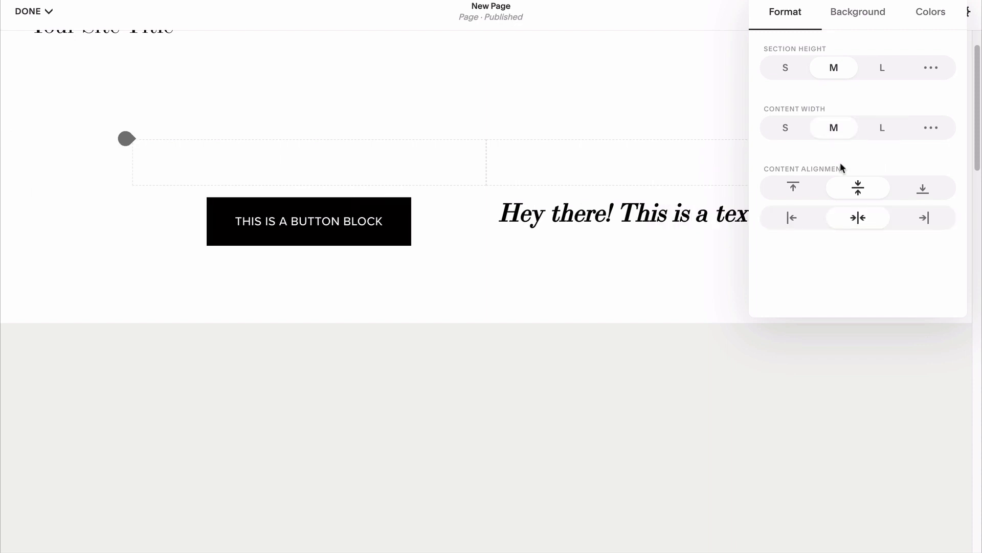
Try the section's vertical and horizontal content alignment options, returning both to centered.
{"action": "left_click", "coordinate": [818, 188]}
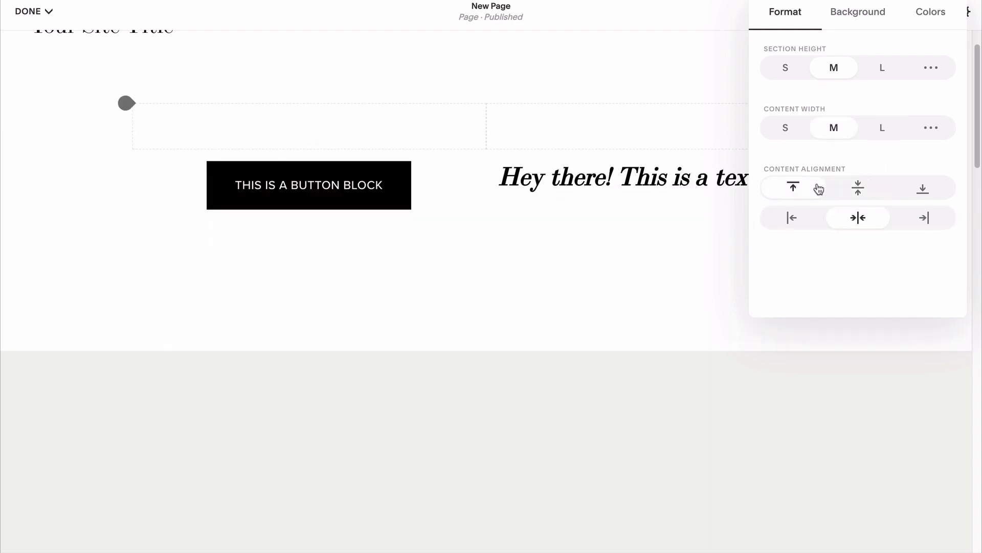
{"action": "left_click", "coordinate": [871, 191]}
{"action": "left_click", "coordinate": [906, 191]}
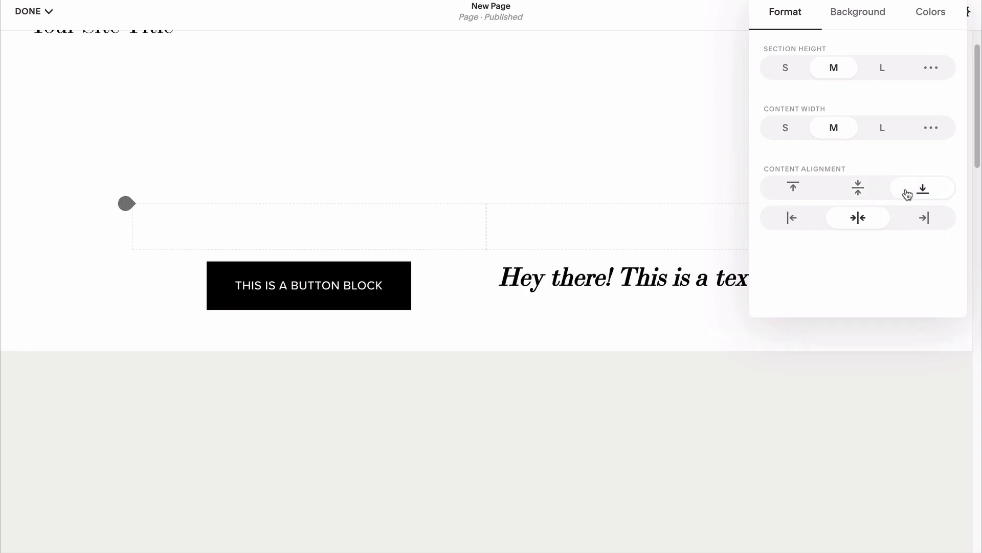
{"action": "left_click", "coordinate": [916, 224]}
{"action": "left_click", "coordinate": [860, 220]}
{"action": "left_click", "coordinate": [858, 189]}
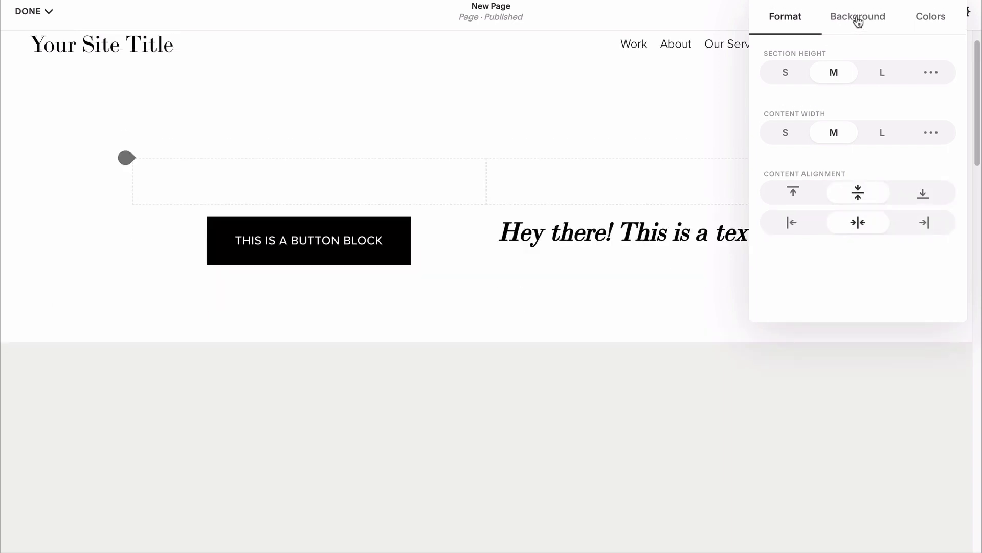
Add a photo of a white desk with a chair as the section's background image and shift its focal point.
{"action": "left_click", "coordinate": [858, 21]}
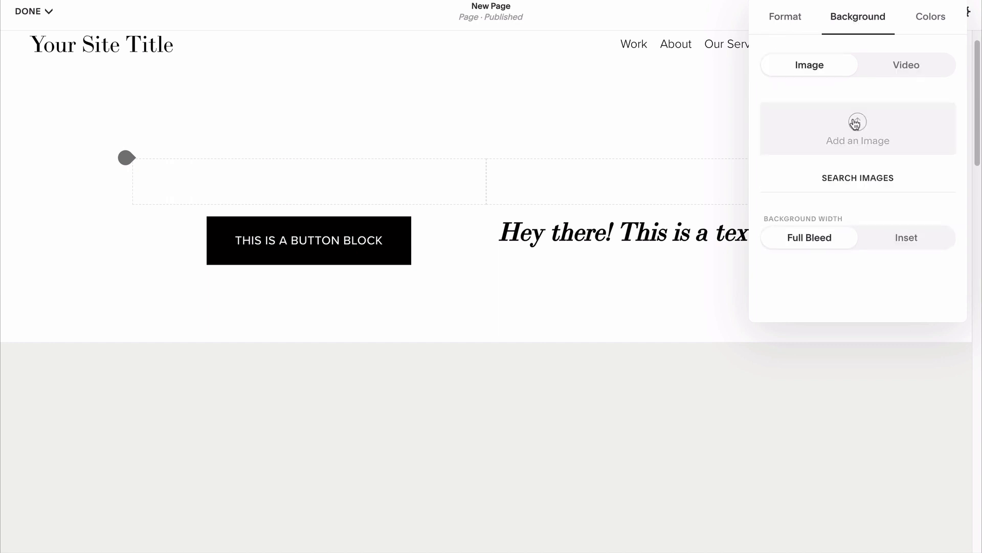
{"action": "left_click", "coordinate": [854, 180]}
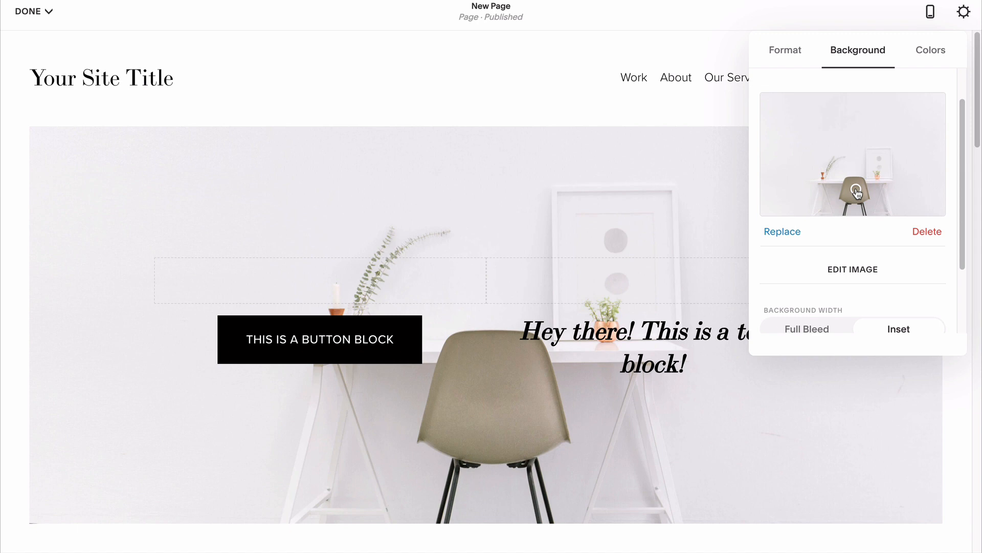
{"action": "left_click_drag", "start_coordinate": [856, 192], "coordinate": [860, 154]}
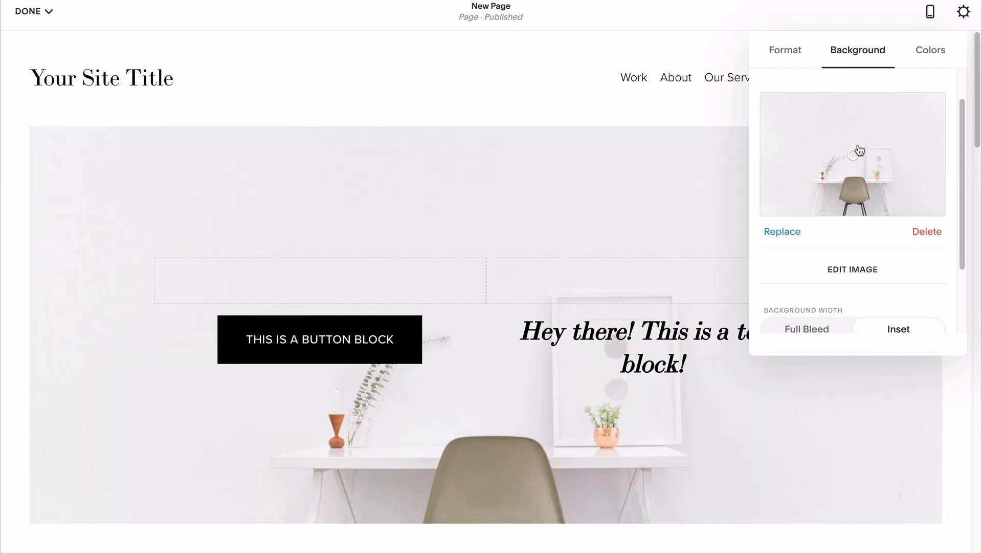
{"action": "left_click_drag", "start_coordinate": [860, 150], "coordinate": [856, 181]}
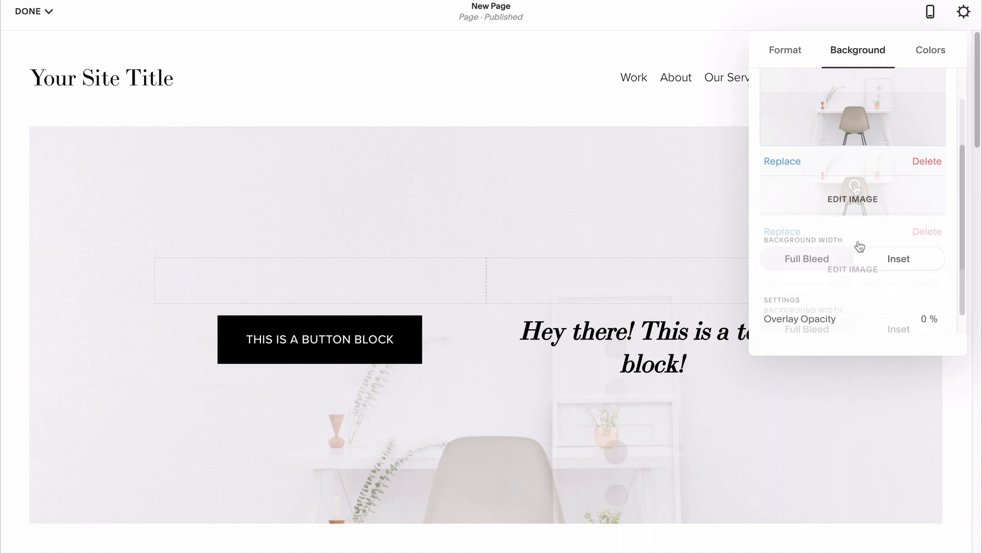
Compare the Full Bleed background width, return to Inset, and set the image's overlay opacity to 54%.
{"action": "left_click", "coordinate": [827, 249]}
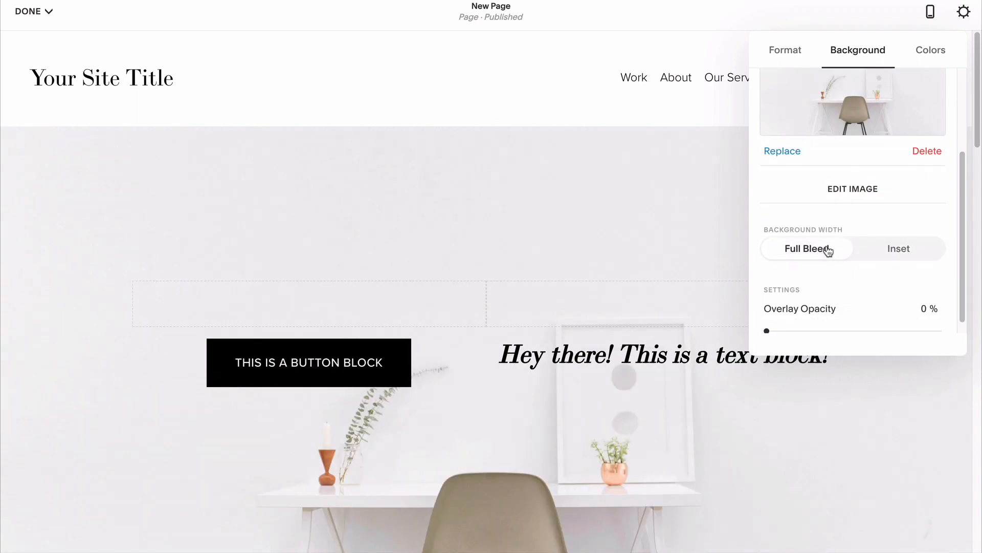
{"action": "left_click", "coordinate": [897, 254]}
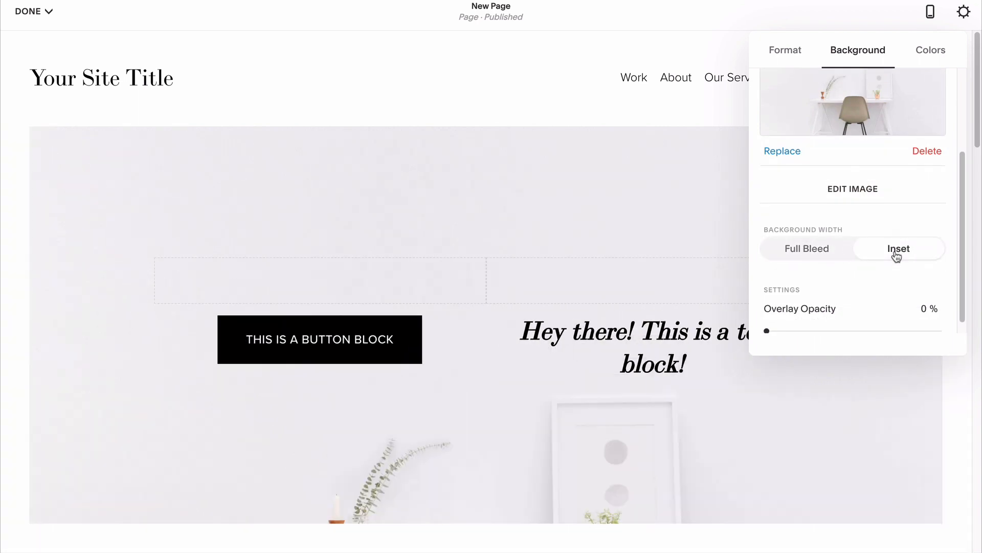
{"action": "scroll", "coordinate": [894, 255], "scroll_direction": "down", "scroll_amount": 1}
{"action": "left_click_drag", "start_coordinate": [766, 318], "coordinate": [870, 318]}
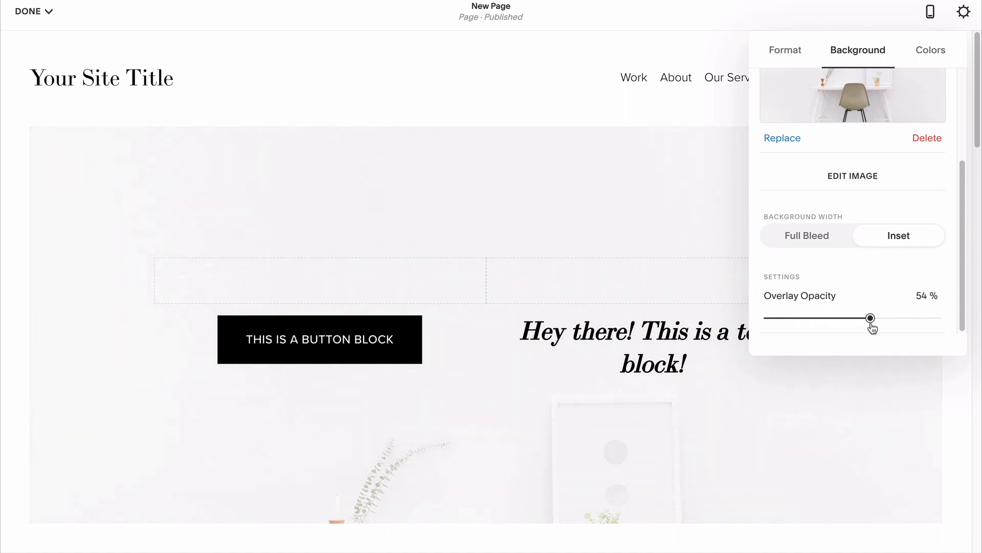
Remove the section's background image and try the Dark Minimal and Black Minimal color themes, finishing with Accent Dark.
{"action": "scroll", "coordinate": [870, 291], "scroll_direction": "up", "scroll_amount": 3}
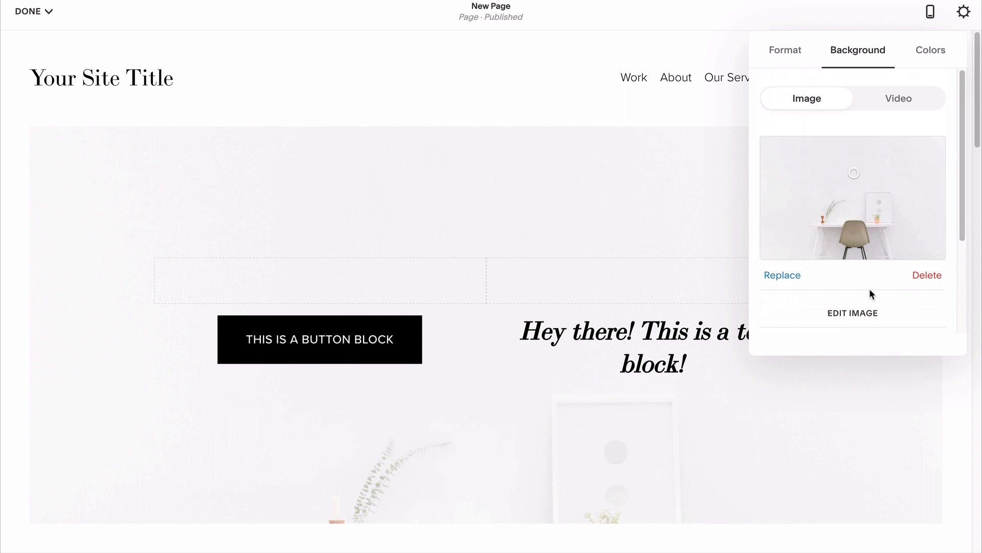
{"action": "left_click", "coordinate": [926, 54]}
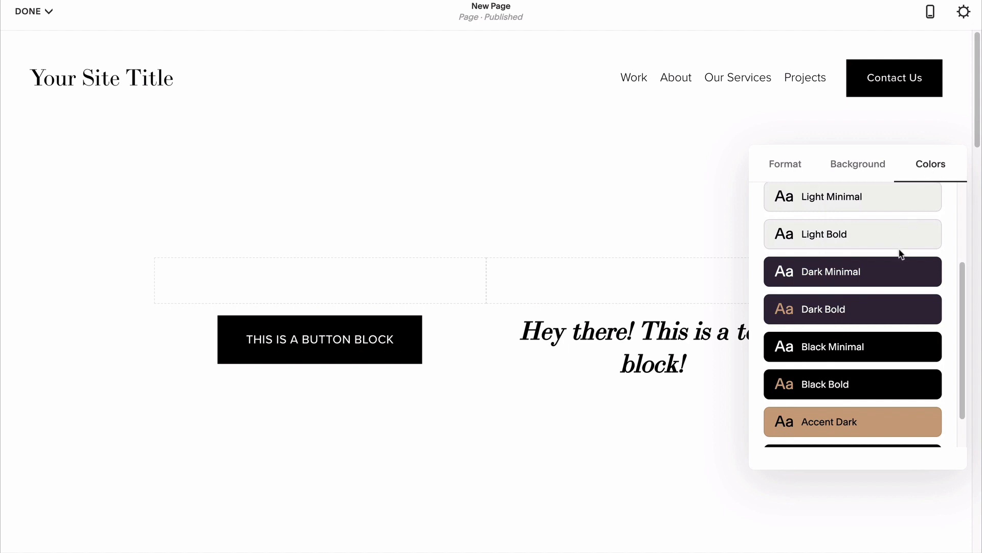
{"action": "left_click", "coordinate": [894, 270]}
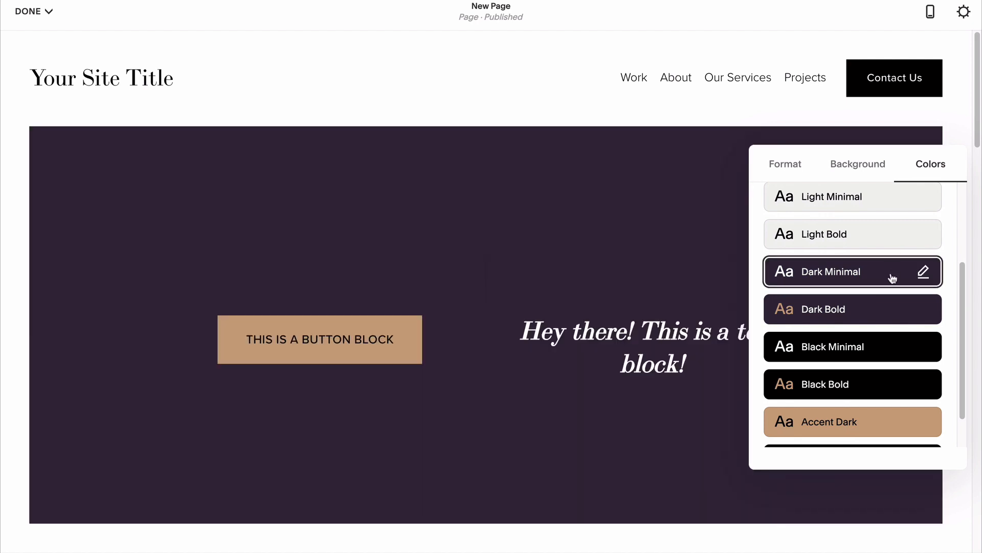
{"action": "left_click", "coordinate": [873, 353]}
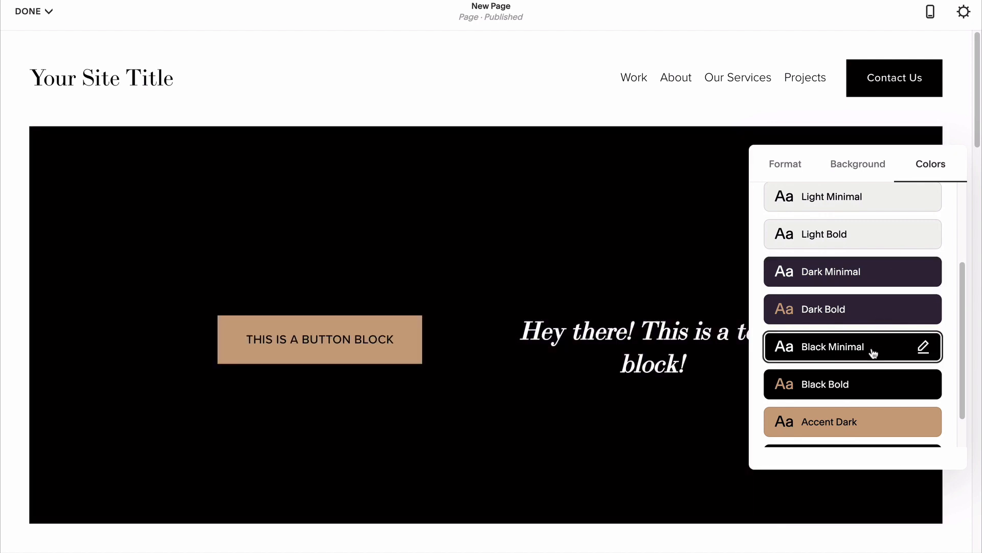
{"action": "left_click", "coordinate": [869, 421]}
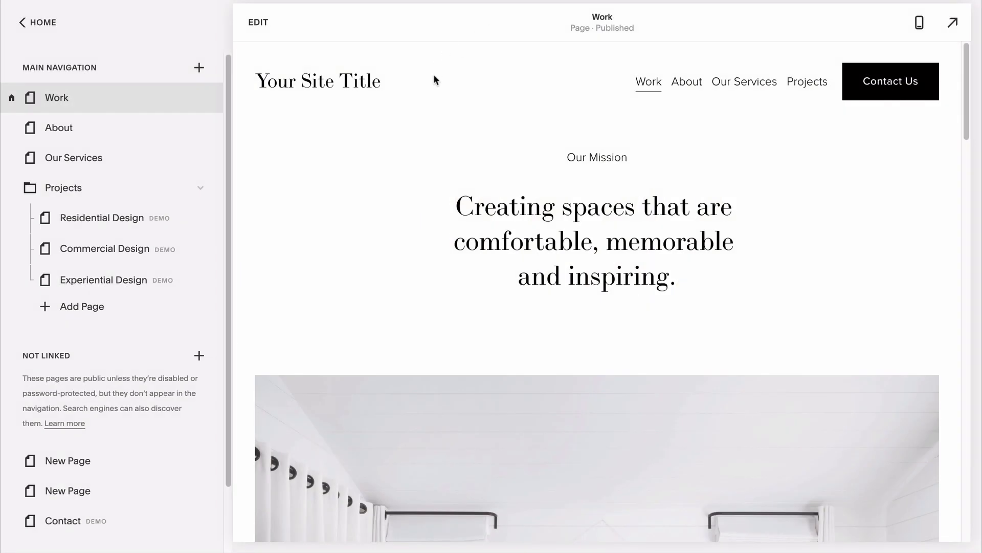
Look over the Work page, then open the site header for editing and review its global options.
{"action": "scroll", "coordinate": [441, 75], "scroll_direction": "down", "scroll_amount": 15}
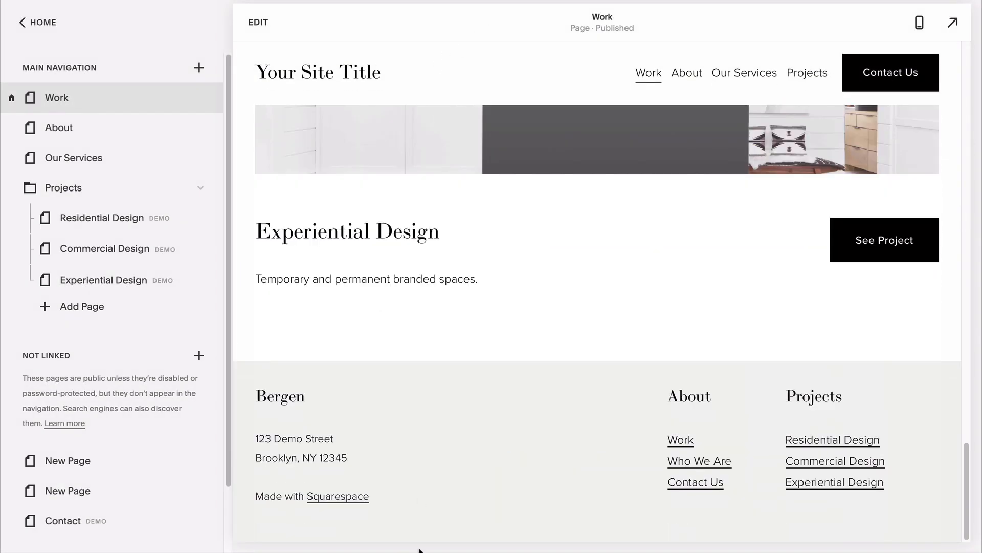
{"action": "scroll", "coordinate": [434, 444], "scroll_direction": "up", "scroll_amount": 15}
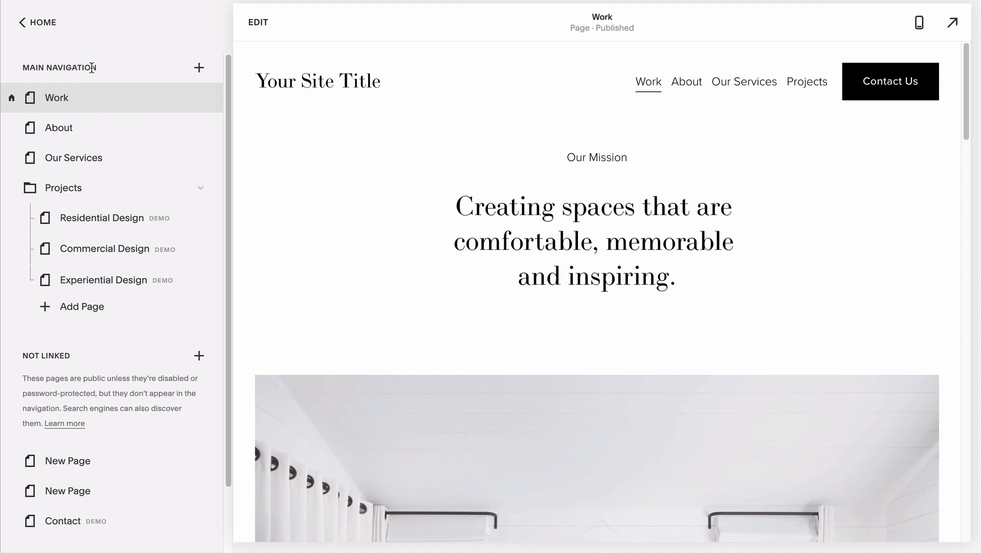
{"action": "left_click", "coordinate": [252, 31]}
{"action": "mouse_move", "coordinate": [419, 83]}
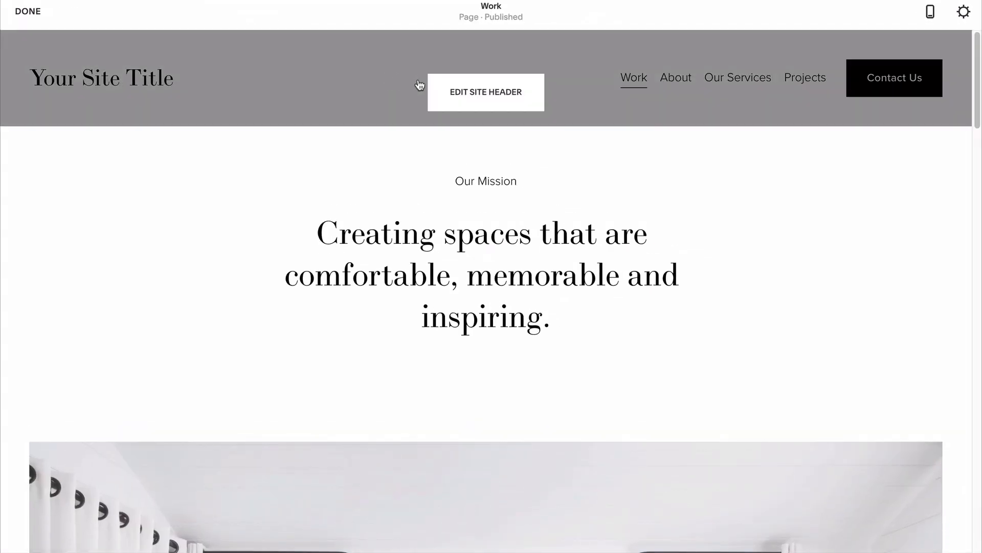
{"action": "left_click", "coordinate": [462, 102]}
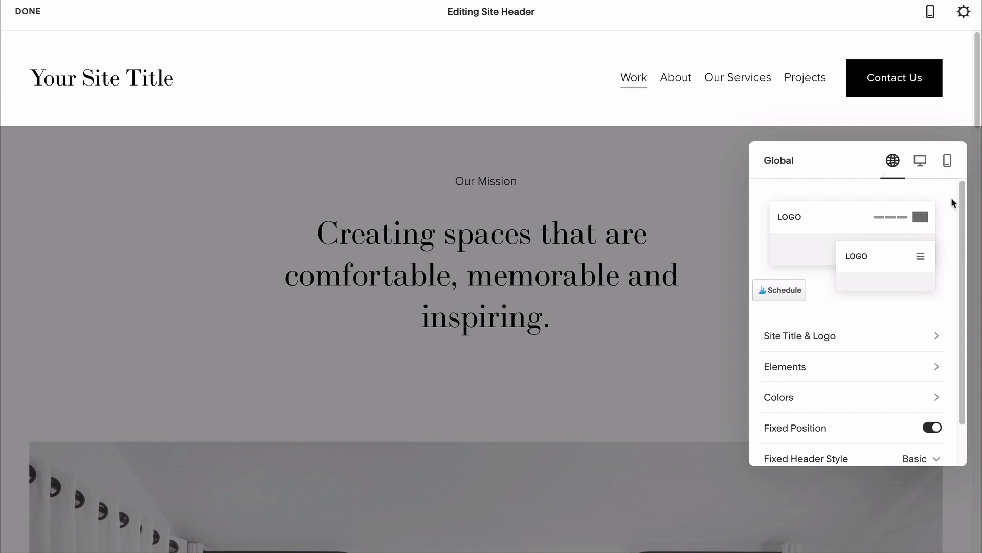
{"action": "scroll", "coordinate": [912, 267], "scroll_direction": "down", "scroll_amount": 2}
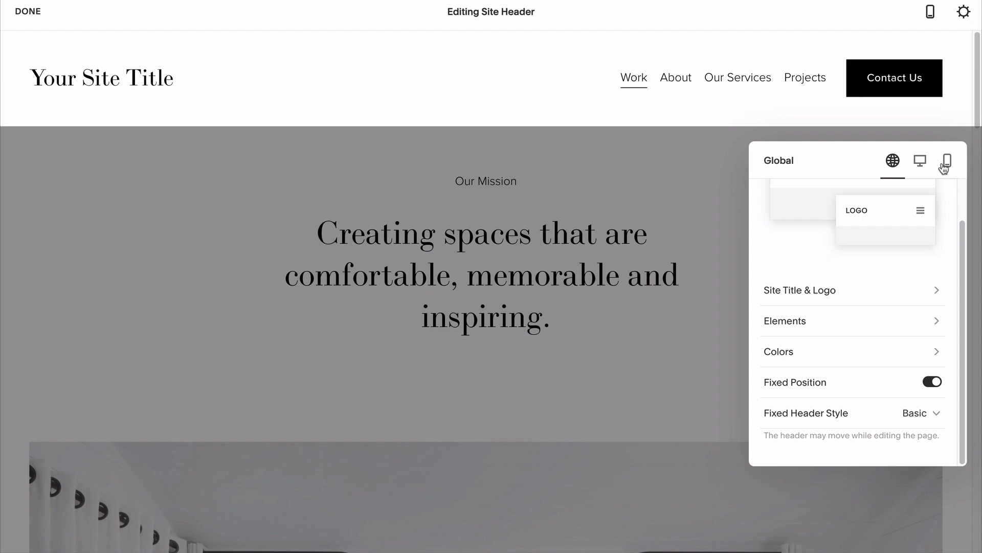
Try alternative desktop header layouts, including navigation links beside the logo and a centered logo.
{"action": "left_click", "coordinate": [926, 164]}
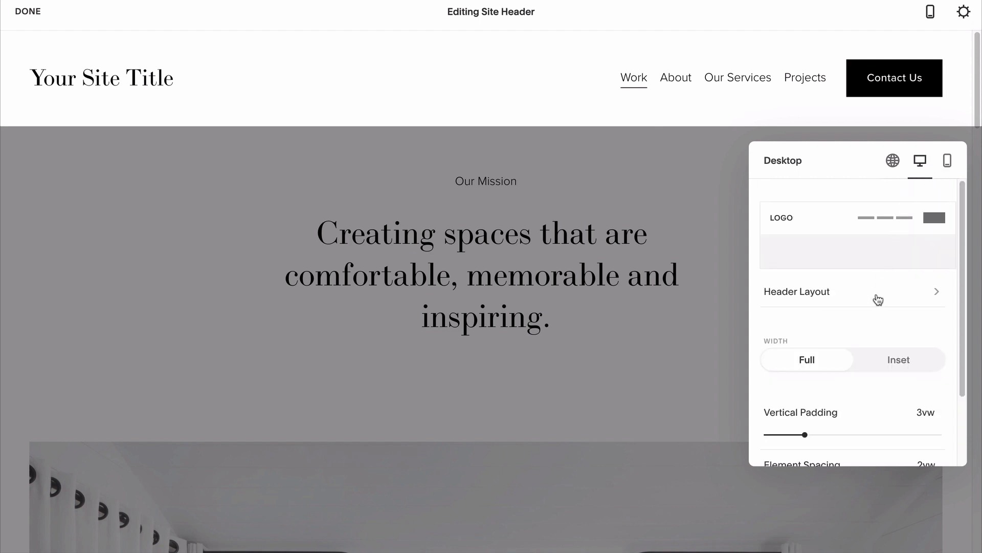
{"action": "left_click", "coordinate": [878, 299]}
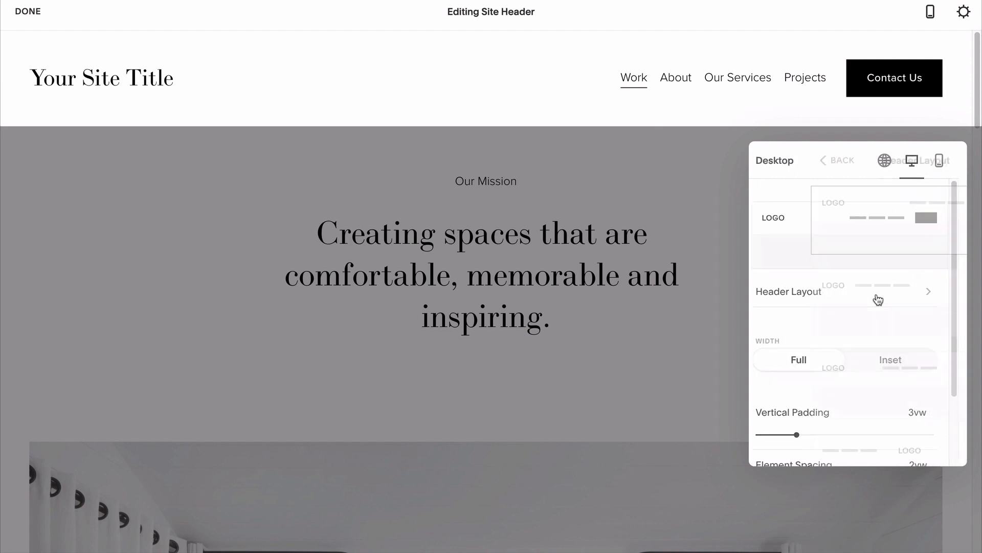
{"action": "left_click", "coordinate": [870, 367]}
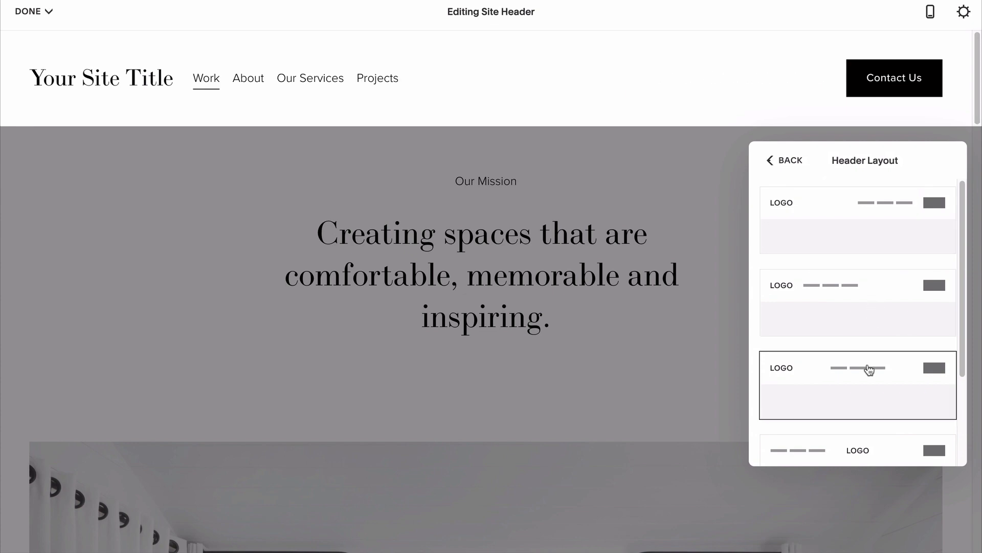
{"action": "left_click", "coordinate": [859, 448]}
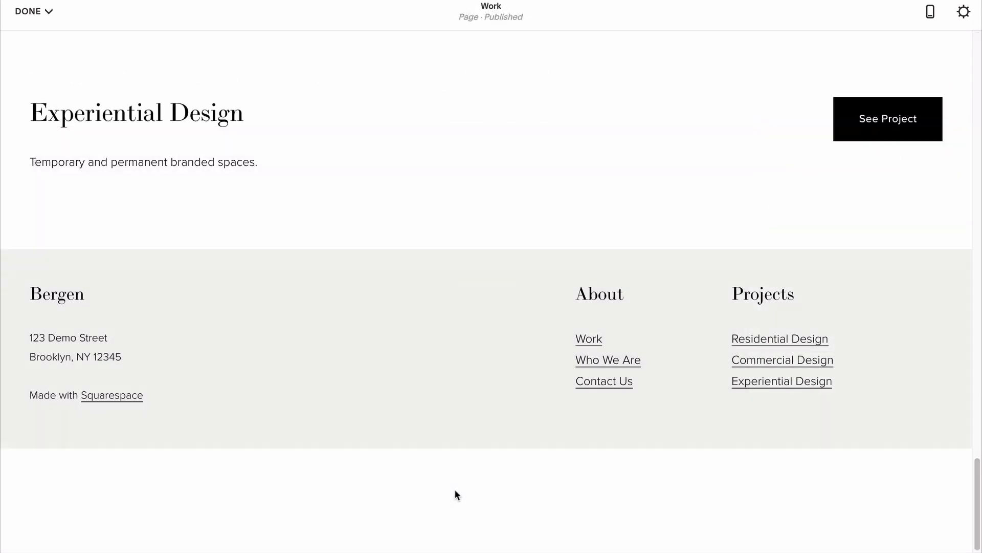
Open the footer of the Work page for editing.
{"action": "mouse_move", "coordinate": [430, 417]}
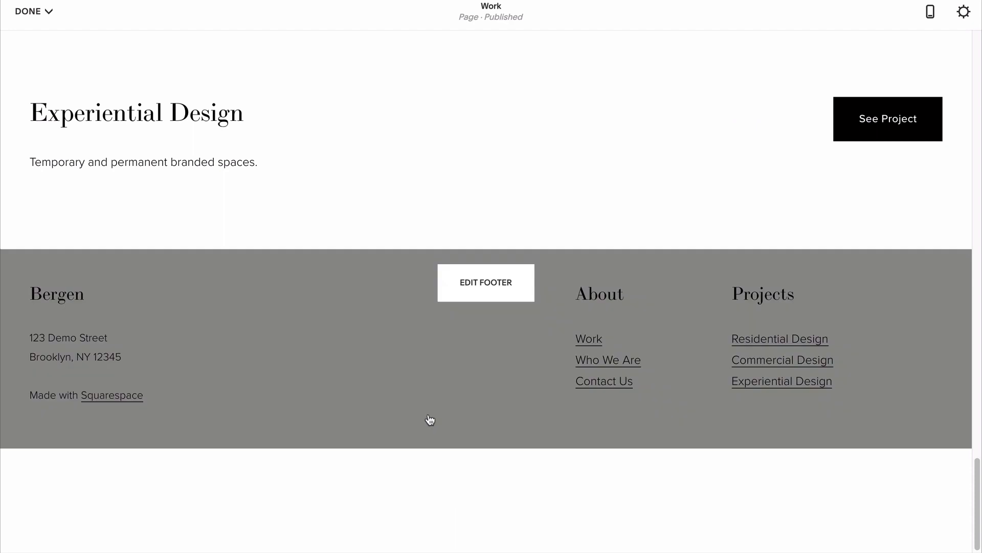
{"action": "left_click", "coordinate": [483, 282]}
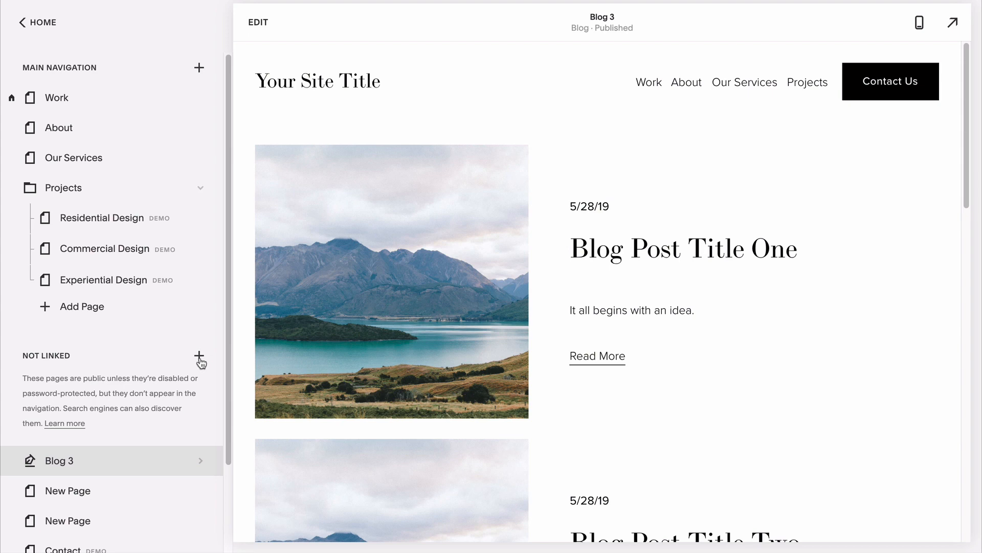
View the Blog option for a new not-linked page, browse the Blog 3 page, and open its first post from the post list.
{"action": "left_click", "coordinate": [199, 356]}
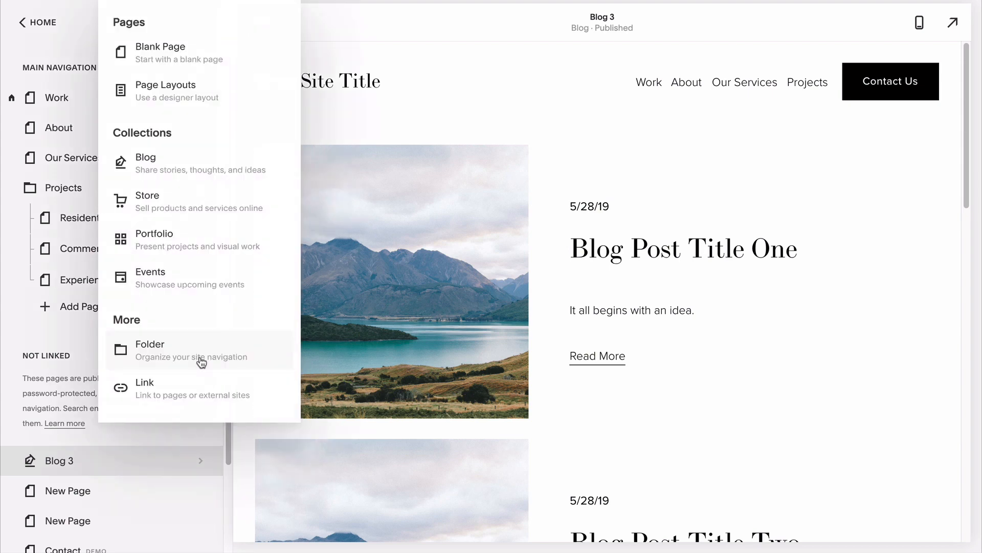
{"action": "left_click", "coordinate": [199, 174]}
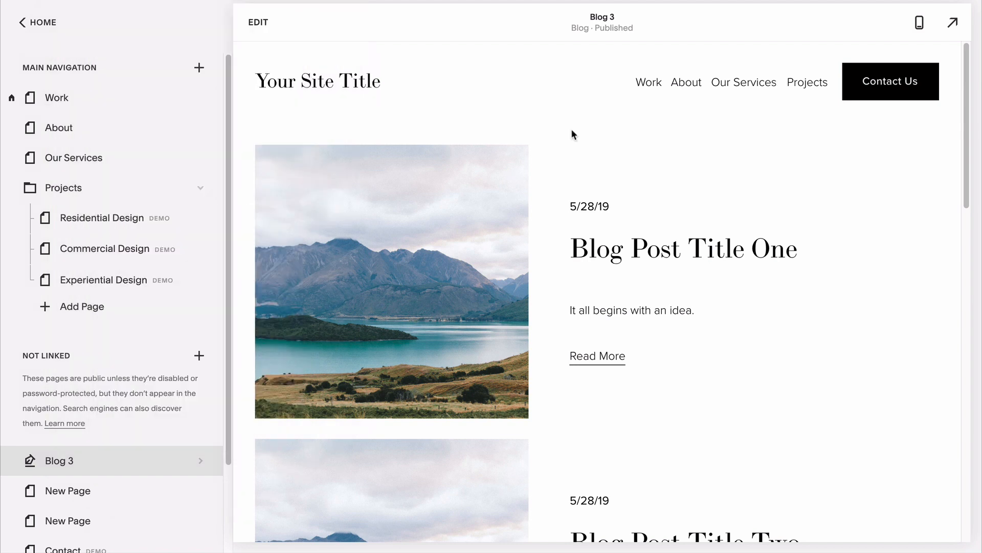
{"action": "scroll", "coordinate": [572, 131], "scroll_direction": "down", "scroll_amount": 8}
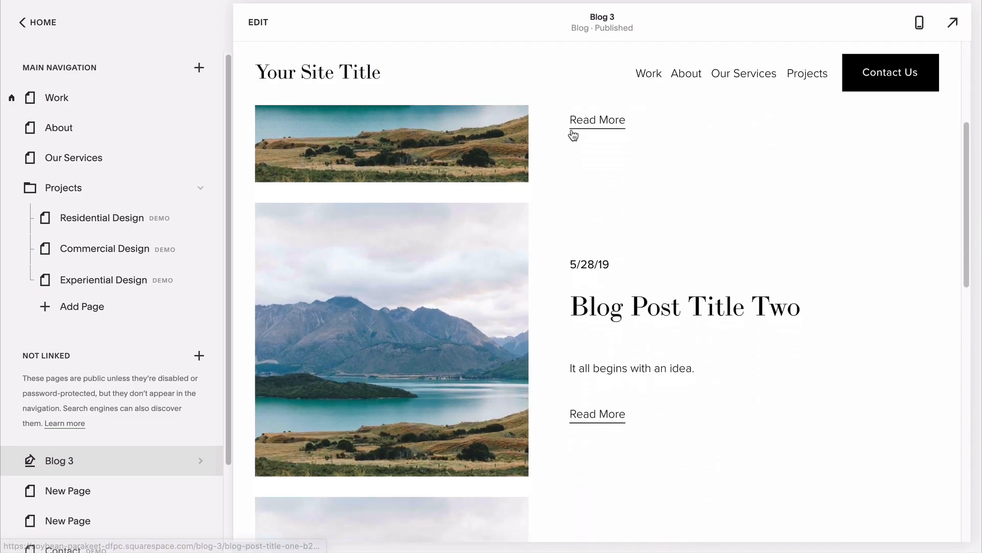
{"action": "scroll", "coordinate": [573, 134], "scroll_direction": "down", "scroll_amount": 5}
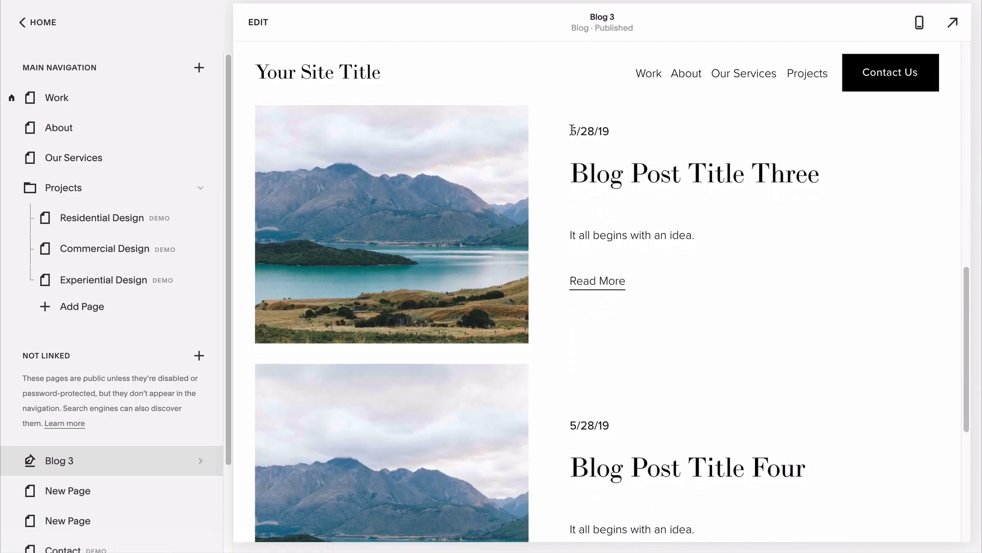
{"action": "left_click", "coordinate": [66, 460]}
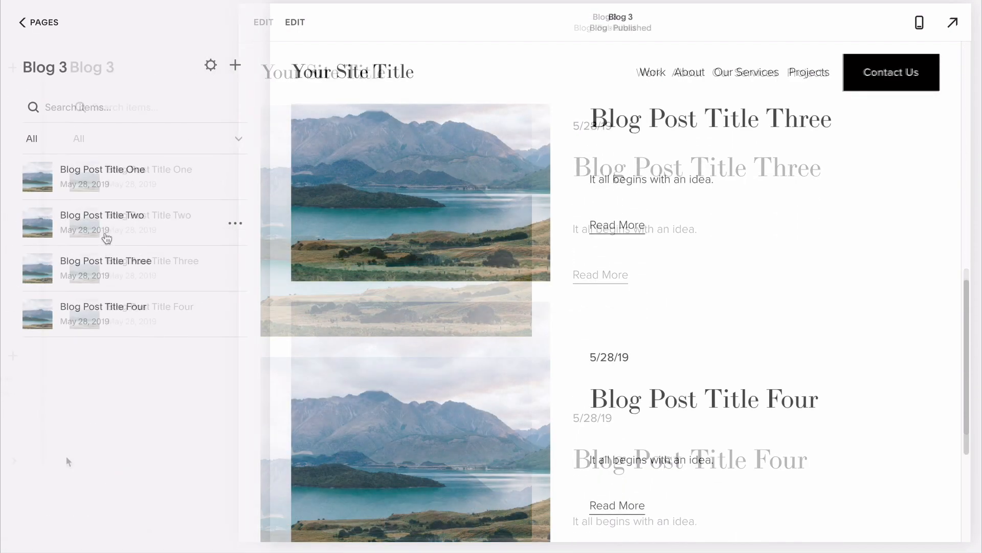
{"action": "left_click", "coordinate": [115, 184]}
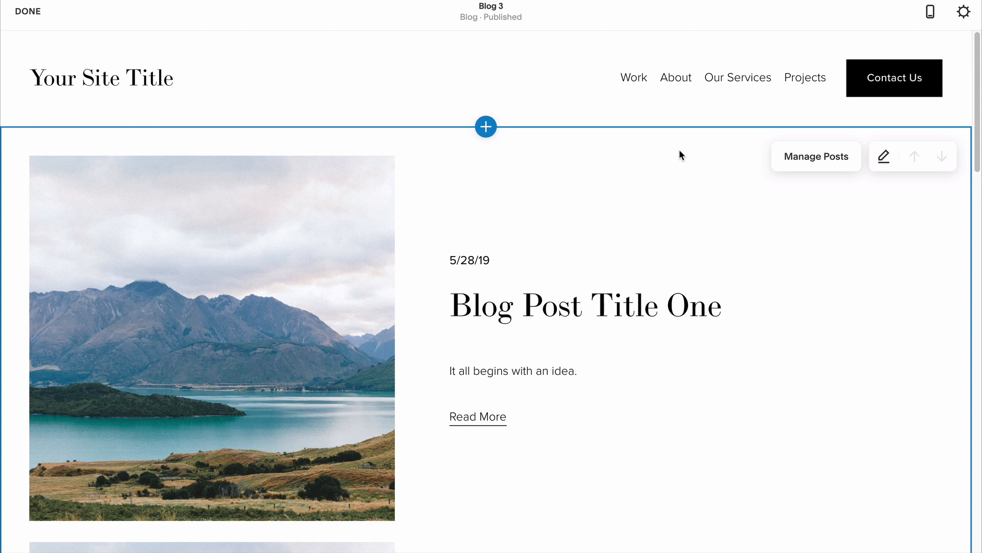
Examine the post section of the Blog 3 page in edit mode.
{"action": "scroll", "coordinate": [680, 154], "scroll_direction": "down", "scroll_amount": 2}
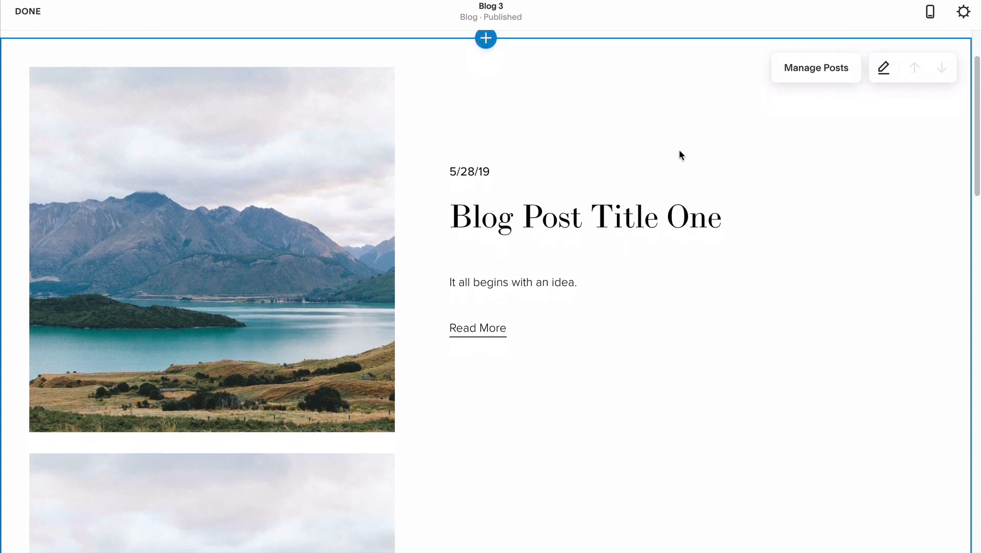
{"action": "scroll", "coordinate": [679, 151], "scroll_direction": "down", "scroll_amount": 10}
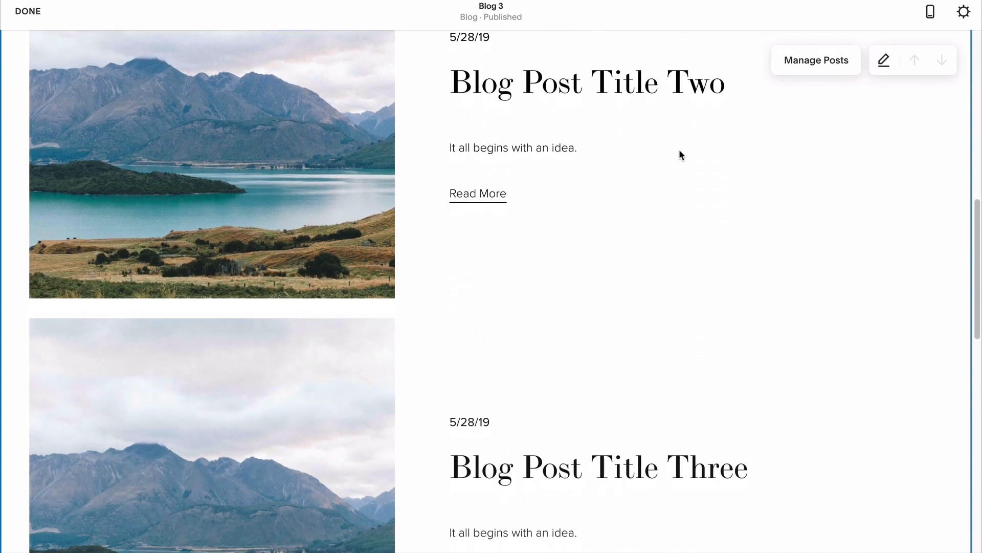
{"action": "scroll", "coordinate": [679, 153], "scroll_direction": "up", "scroll_amount": 5}
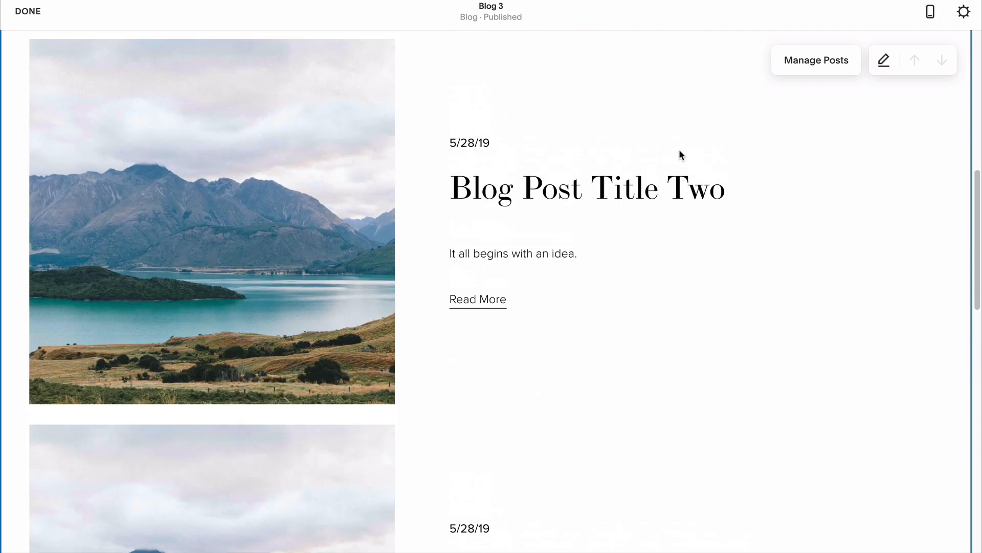
{"action": "scroll", "coordinate": [680, 151], "scroll_direction": "up", "scroll_amount": 8}
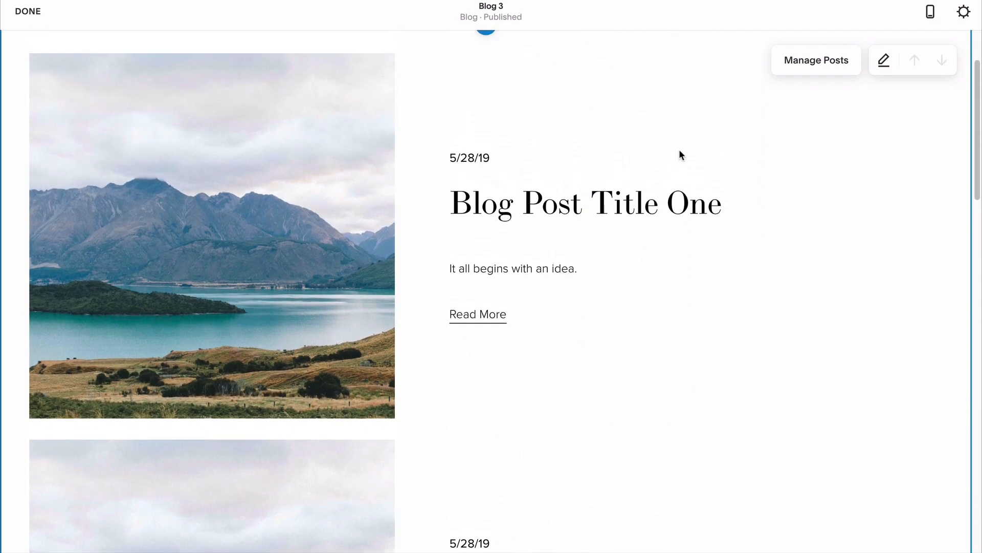
{"action": "scroll", "coordinate": [679, 152], "scroll_direction": "up", "scroll_amount": 2}
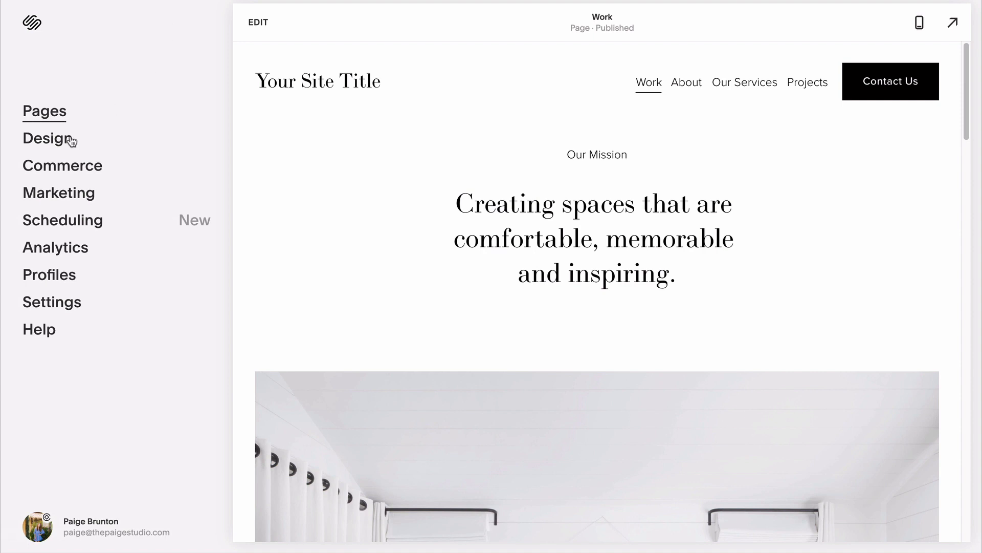
Open the site's font design settings and browse the Mixed font packs.
{"action": "left_click", "coordinate": [65, 142]}
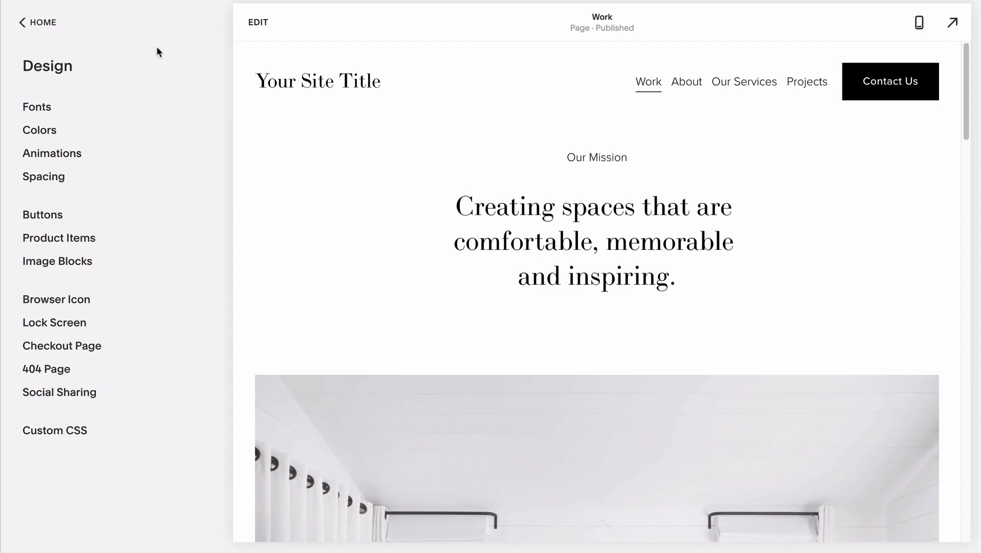
{"action": "left_click", "coordinate": [53, 115]}
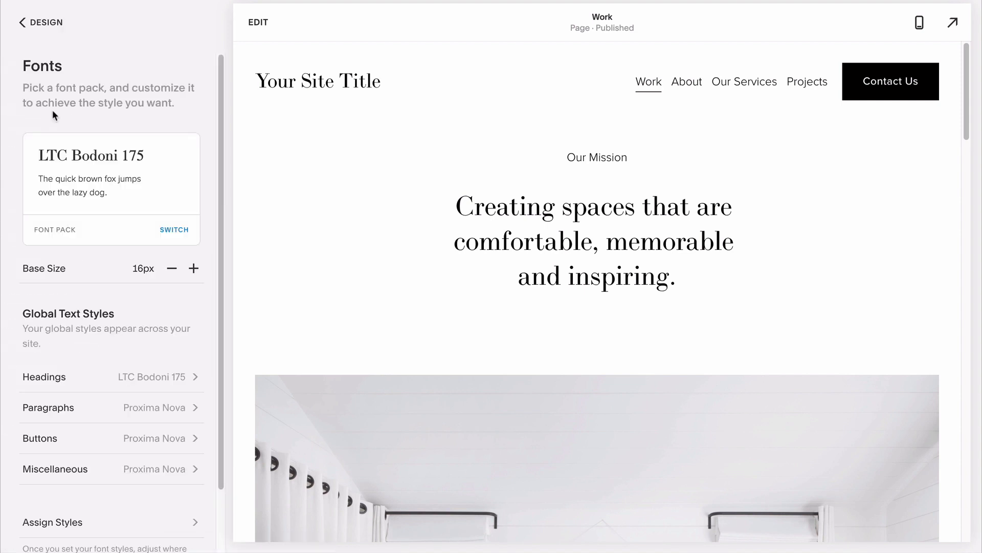
{"action": "left_click", "coordinate": [174, 232]}
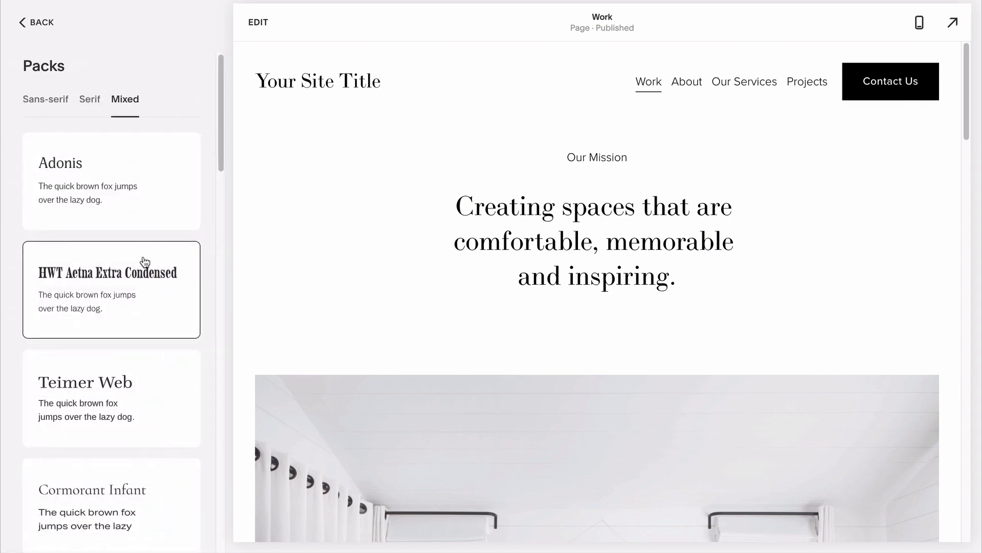
{"action": "left_click", "coordinate": [145, 262]}
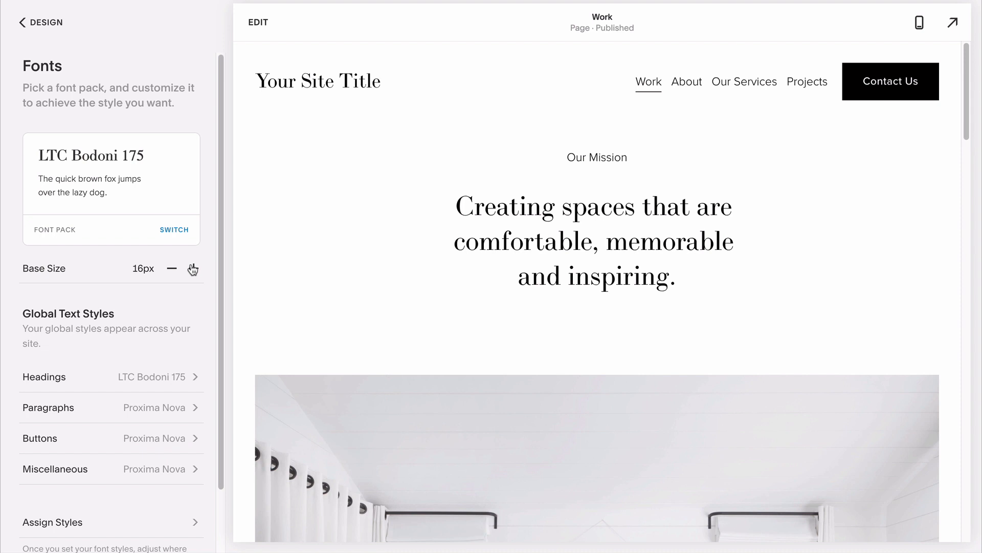
Try a base font size of 24px and open the global Headings text style.
{"action": "left_click", "coordinate": [193, 268]}
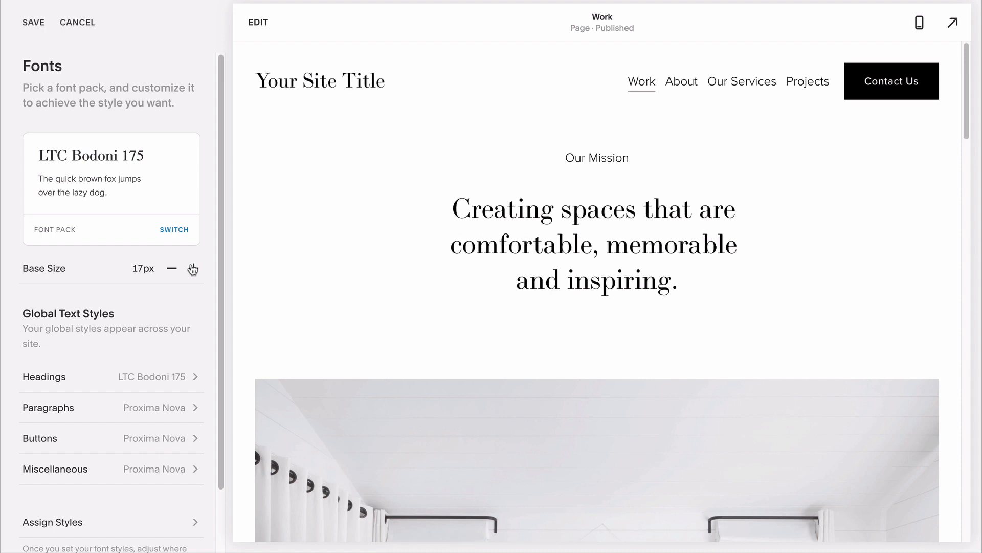
{"action": "left_click", "coordinate": [193, 269]}
{"action": "left_click", "coordinate": [193, 269]}
{"action": "left_click", "coordinate": [193, 268]}
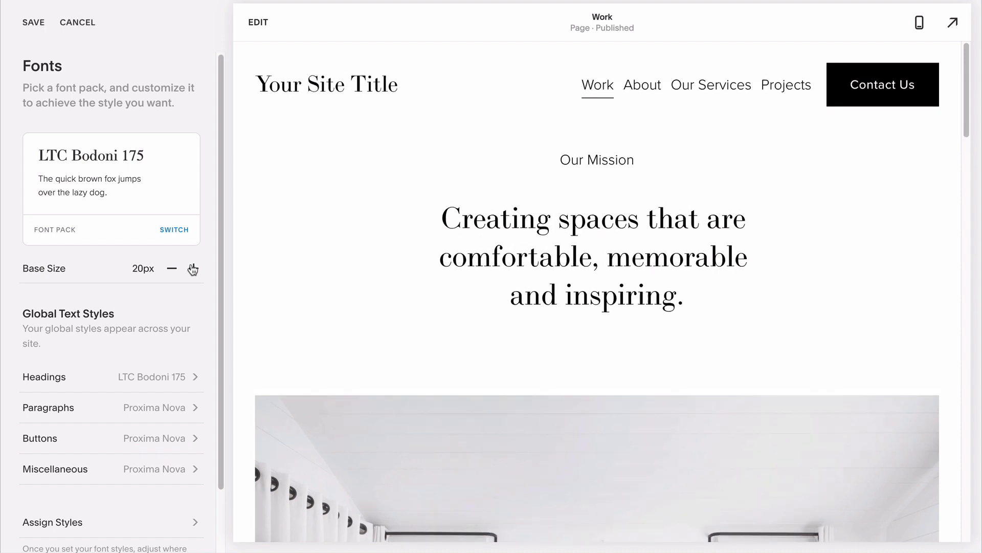
{"action": "left_click", "coordinate": [193, 268]}
{"action": "left_click", "coordinate": [192, 268]}
{"action": "left_click", "coordinate": [193, 268]}
{"action": "left_click", "coordinate": [193, 269]}
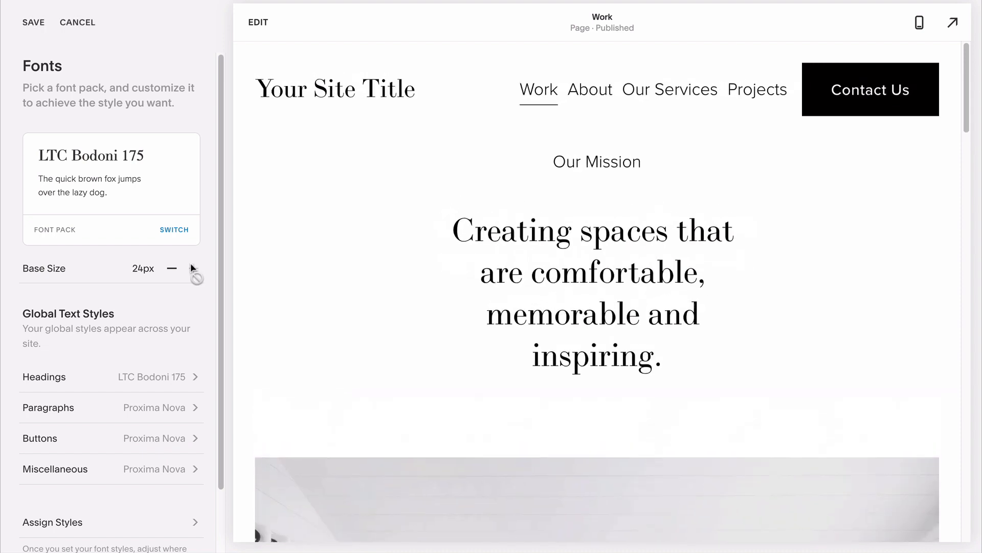
{"action": "scroll", "coordinate": [191, 264], "scroll_direction": "down", "scroll_amount": 2}
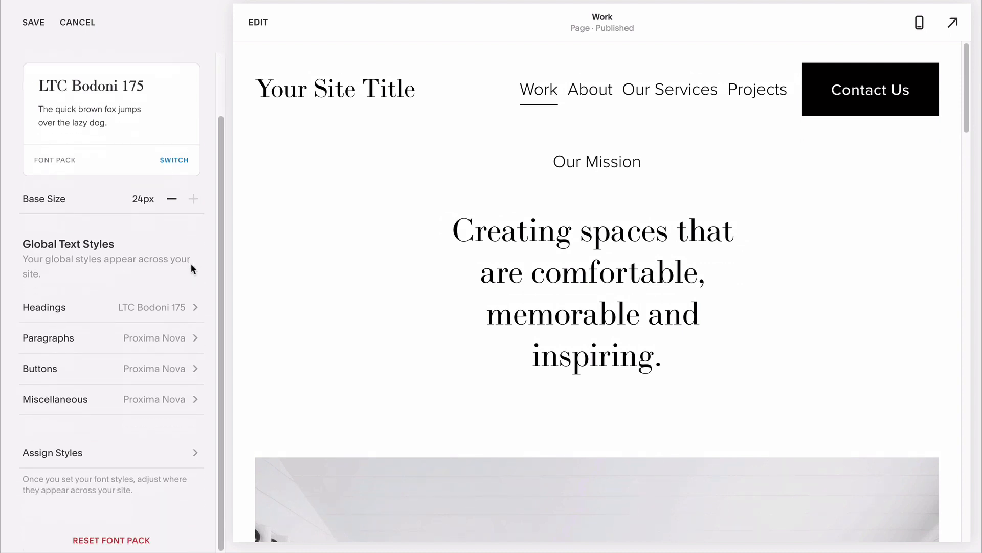
{"action": "left_click", "coordinate": [170, 307]}
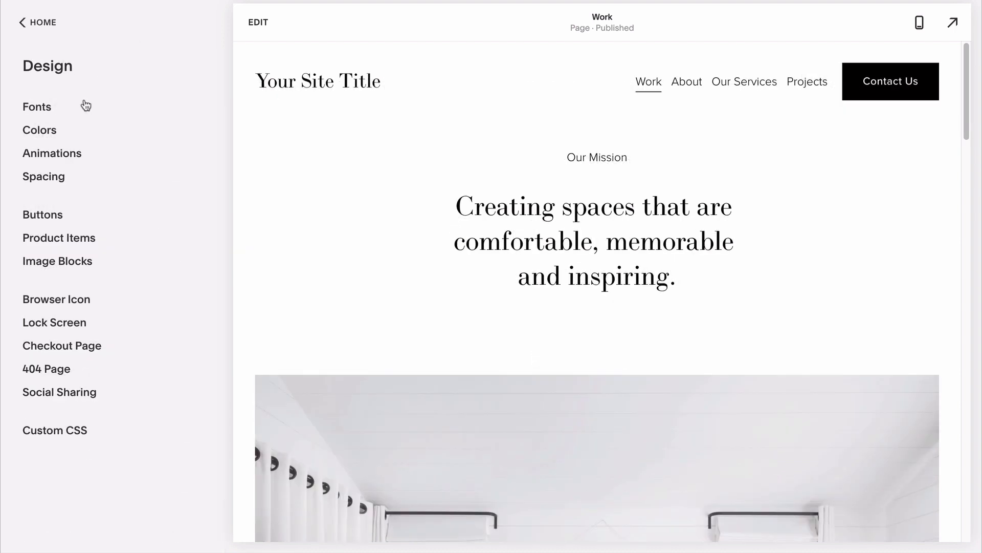
Review the site's color palette choices, including the Designer Palettes and the Custom Colors option.
{"action": "left_click", "coordinate": [54, 132]}
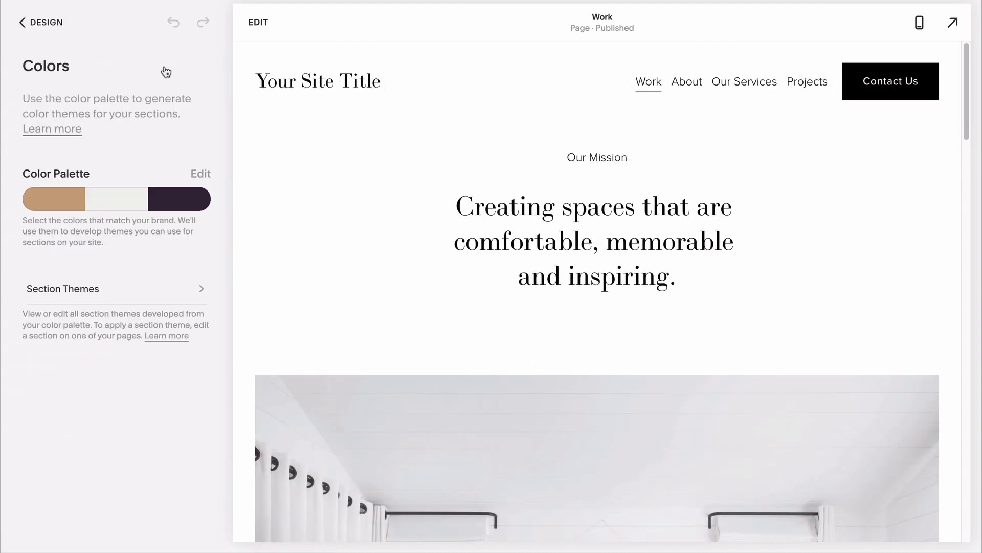
{"action": "left_click", "coordinate": [201, 173]}
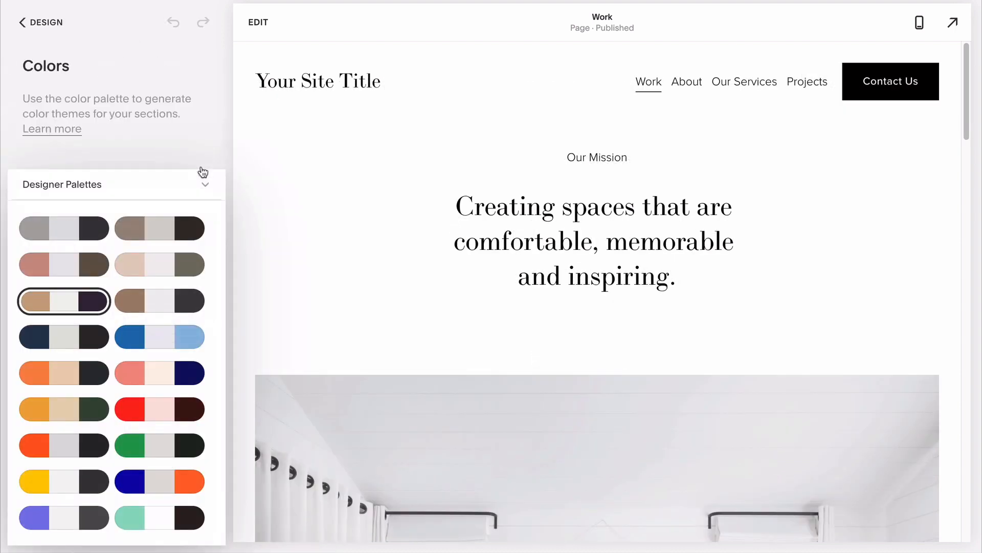
{"action": "left_click", "coordinate": [204, 187]}
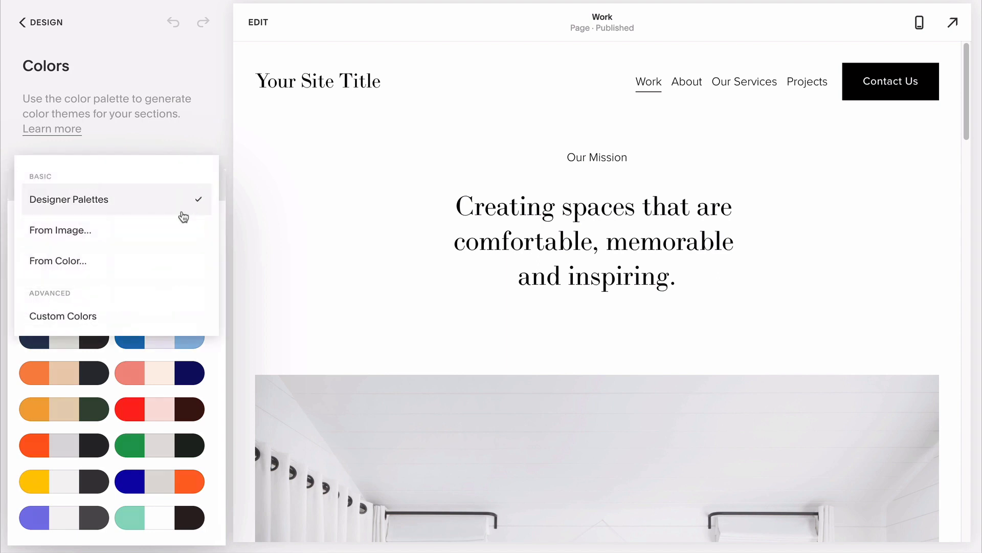
{"action": "left_click", "coordinate": [164, 315]}
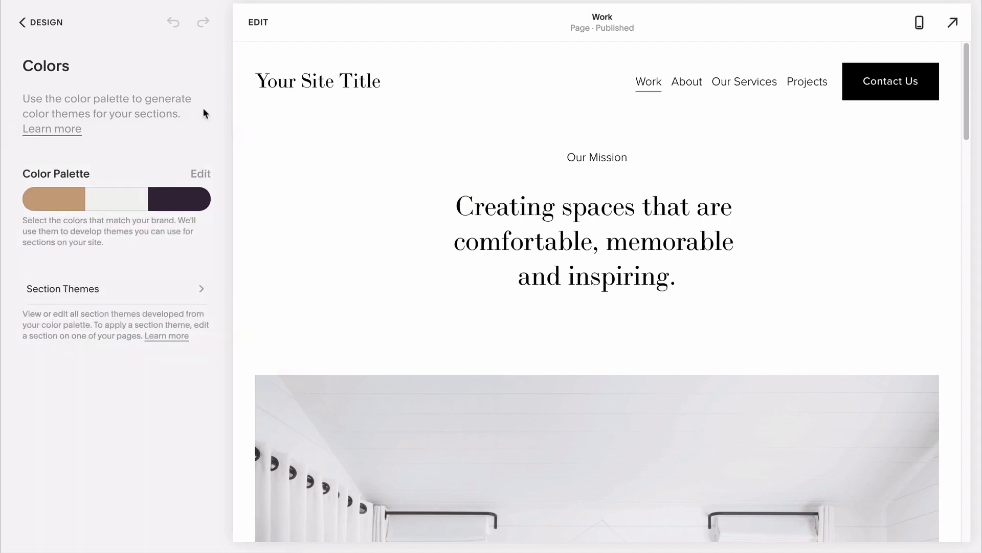
Open the White Minimal section theme for editing and look through its individual color settings.
{"action": "left_click", "coordinate": [201, 288]}
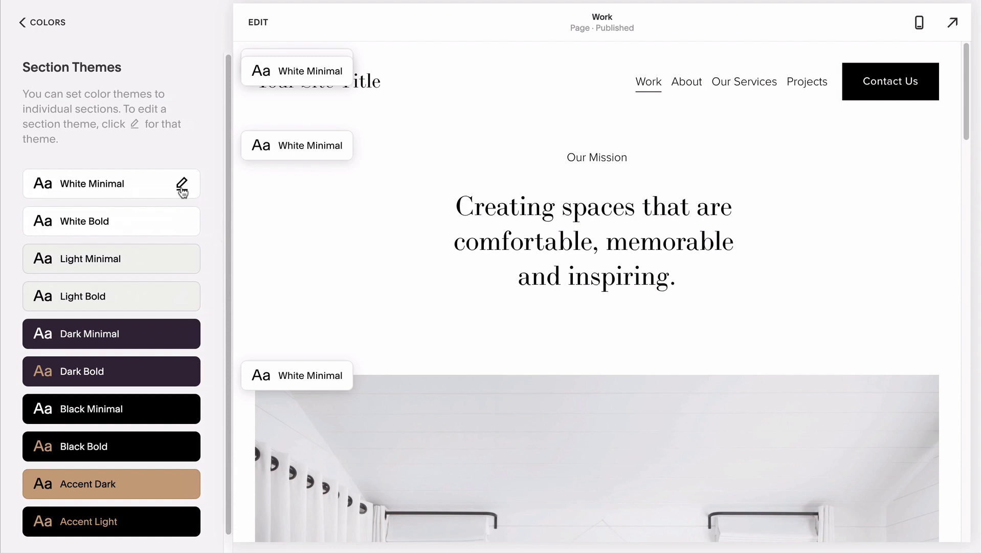
{"action": "left_click", "coordinate": [182, 190]}
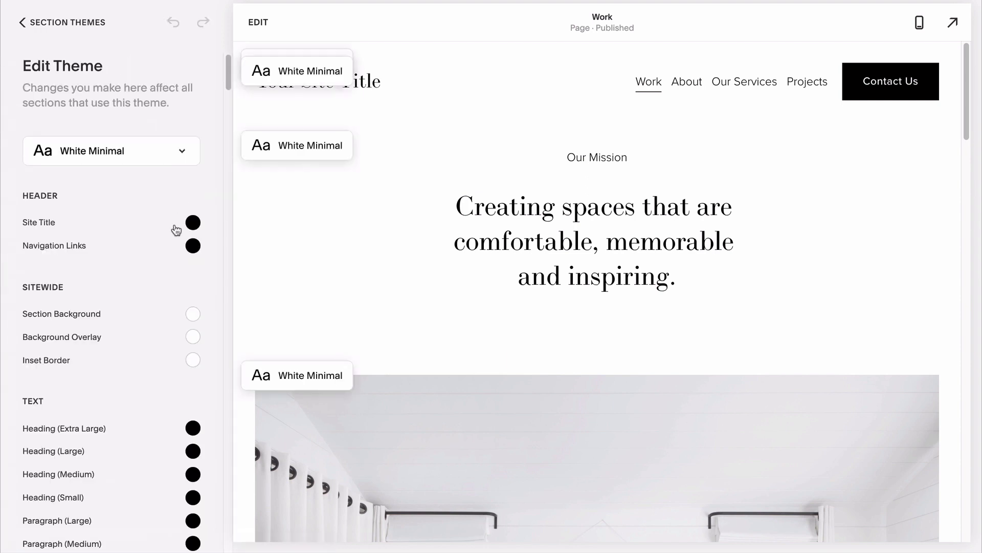
{"action": "scroll", "coordinate": [175, 229], "scroll_direction": "down", "scroll_amount": 5}
{"action": "scroll", "coordinate": [175, 229], "scroll_direction": "down", "scroll_amount": 5}
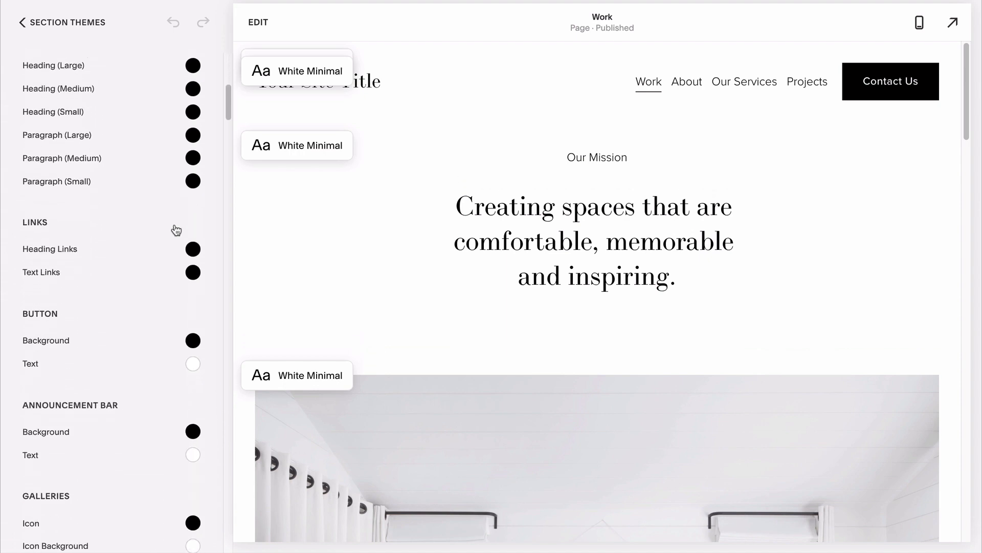